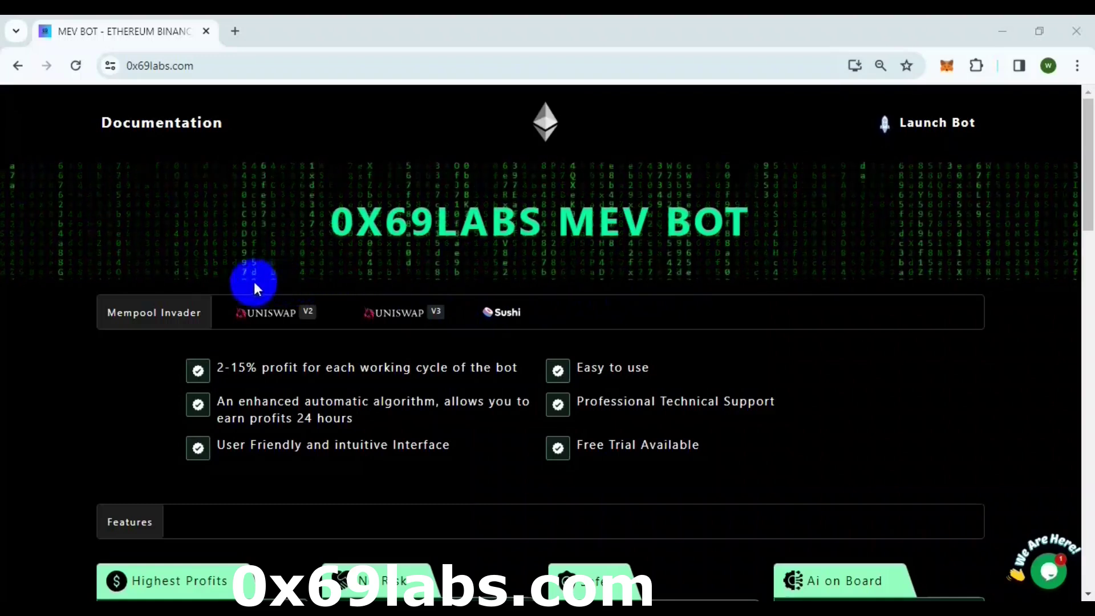
- Open the Documentation link in a new tab and scroll through it
{"action": "right_click", "coordinate": [154, 125]}
{"action": "left_click", "coordinate": [183, 135]}
{"action": "left_click", "coordinate": [306, 30]}
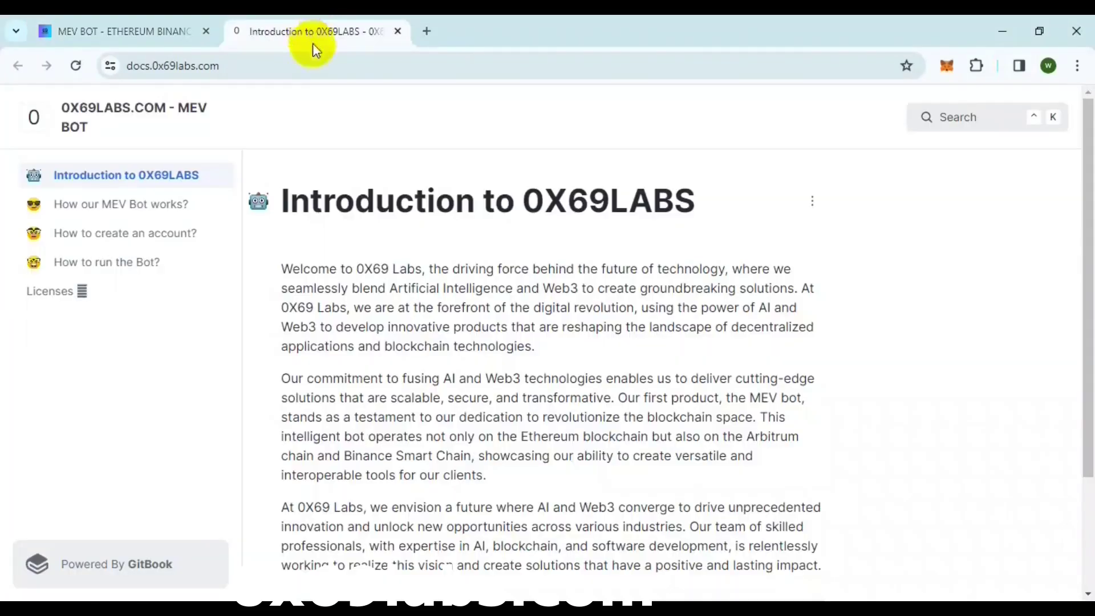
{"action": "scroll", "coordinate": [312, 278], "scroll_direction": "down", "scroll_amount": 3}
- Return to the MEV BOT tab and launch the bot to reach its START page
{"action": "left_click", "coordinate": [171, 32]}
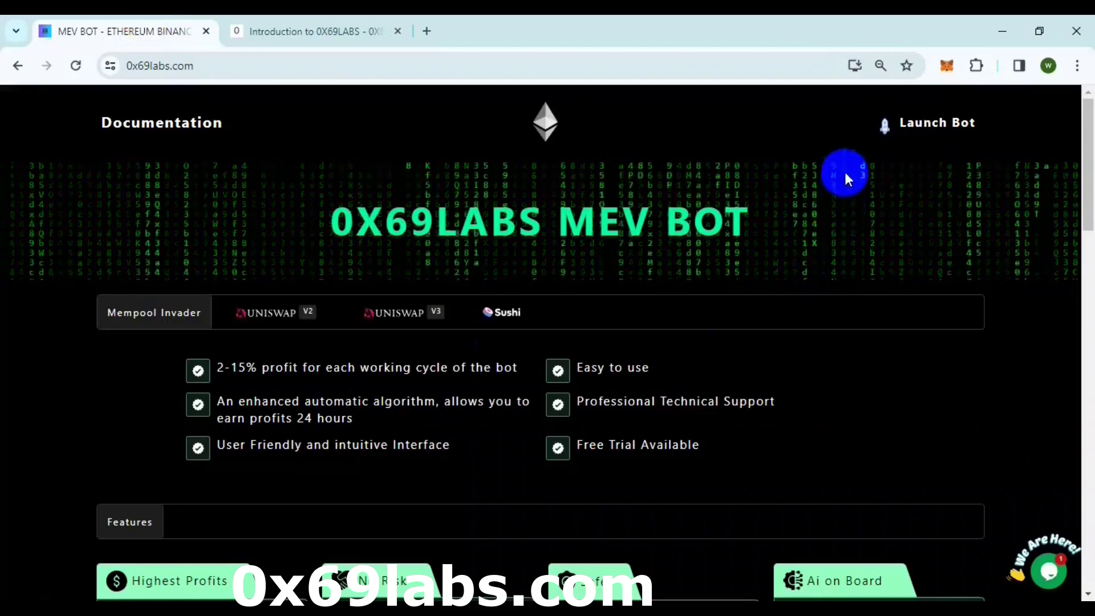
{"action": "left_click", "coordinate": [947, 120]}
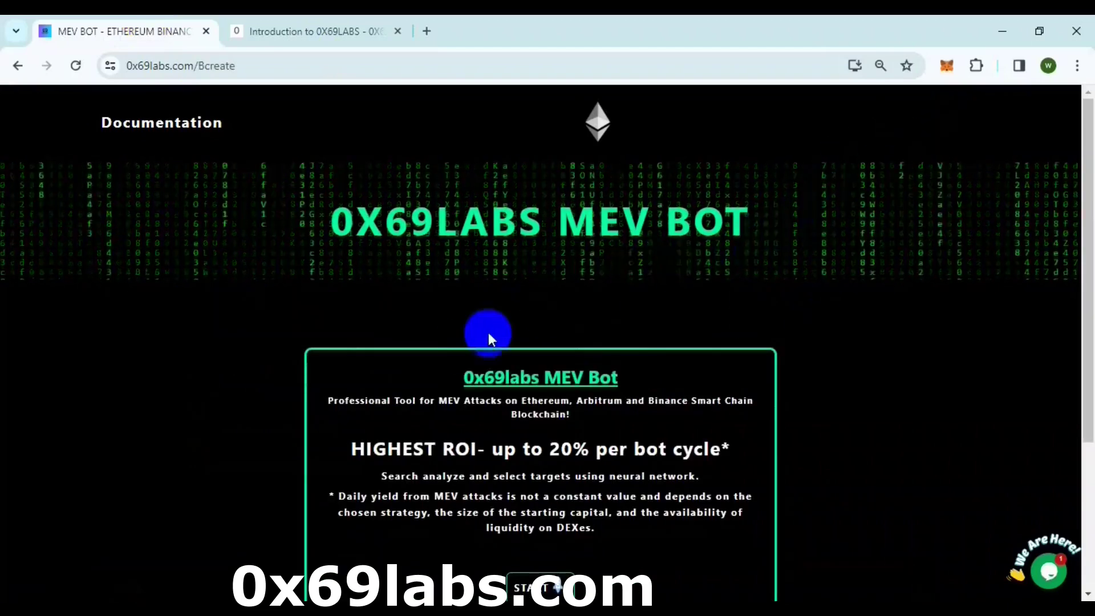
{"action": "scroll", "coordinate": [488, 332], "scroll_direction": "down", "scroll_amount": 1}
{"action": "left_click_drag", "start_coordinate": [329, 321], "coordinate": [584, 336]}
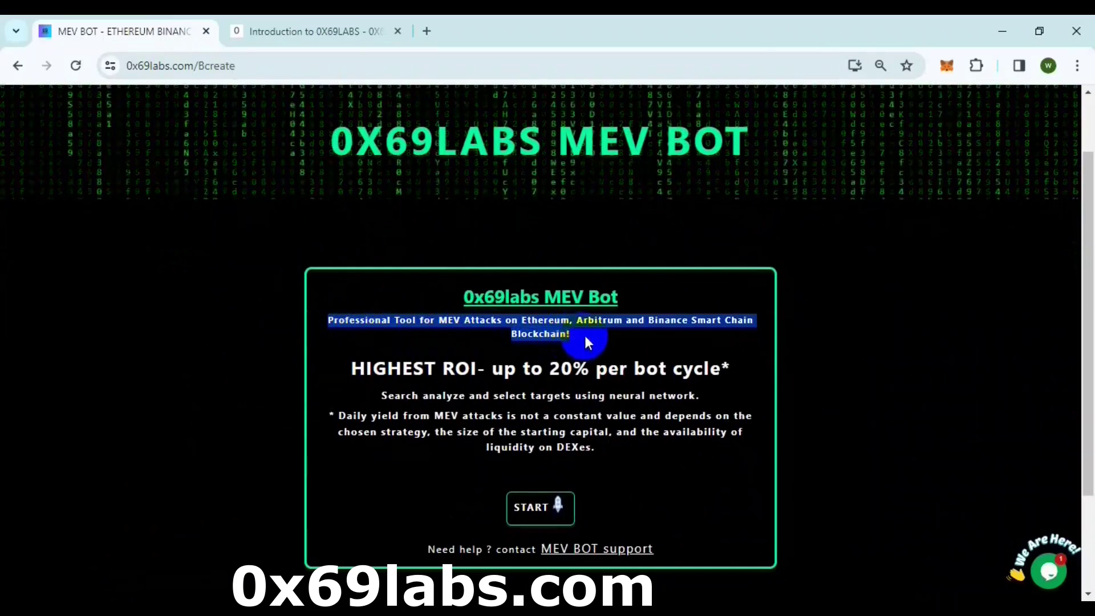
- Start the bot and switch from the login form to account registration
{"action": "scroll", "coordinate": [581, 336], "scroll_direction": "down", "scroll_amount": 1}
{"action": "left_click", "coordinate": [536, 425]}
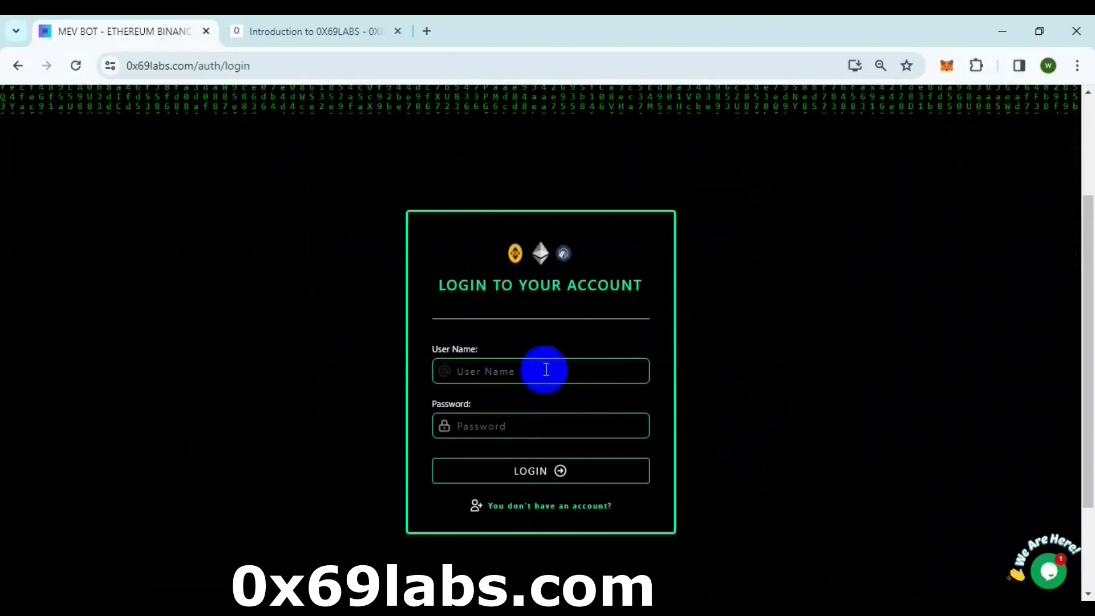
{"action": "scroll", "coordinate": [545, 352], "scroll_direction": "down", "scroll_amount": 1}
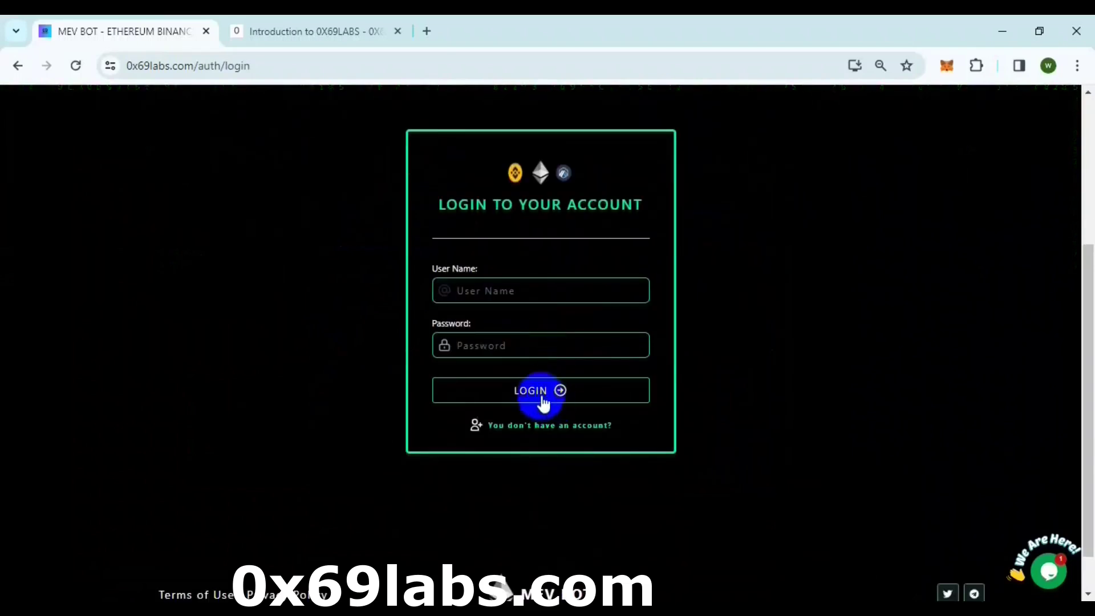
{"action": "left_click", "coordinate": [534, 428]}
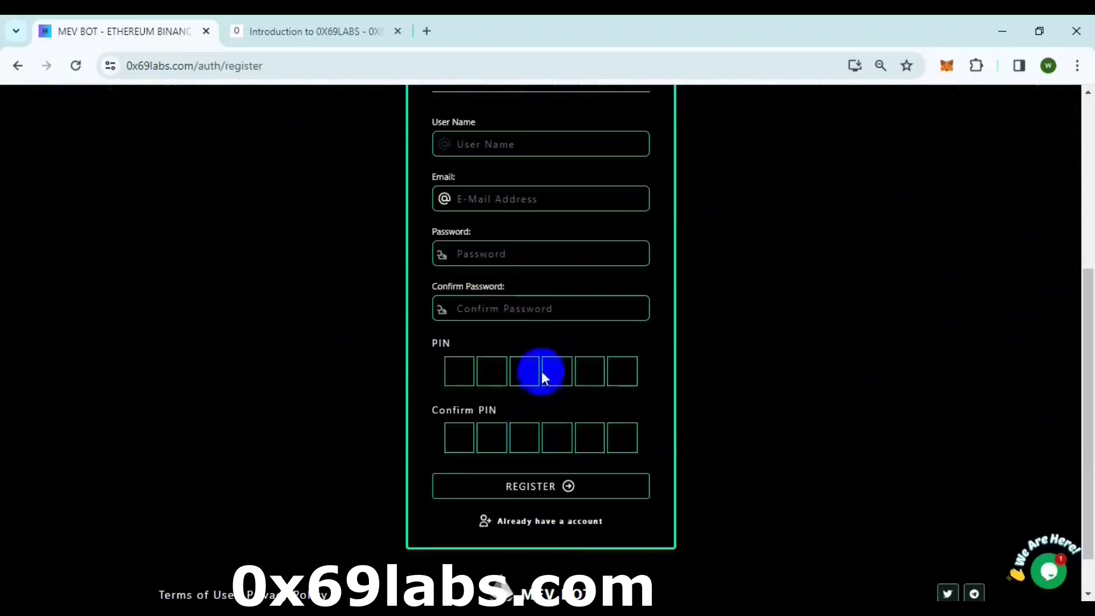
{"action": "scroll", "coordinate": [538, 372], "scroll_direction": "up", "scroll_amount": 1}
- Fill in user name, password and a six-digit PIN with confirmations, then register
{"action": "left_click", "coordinate": [500, 230]}
{"action": "type", "text": "David123"}
{"action": "left_click", "coordinate": [483, 338]}
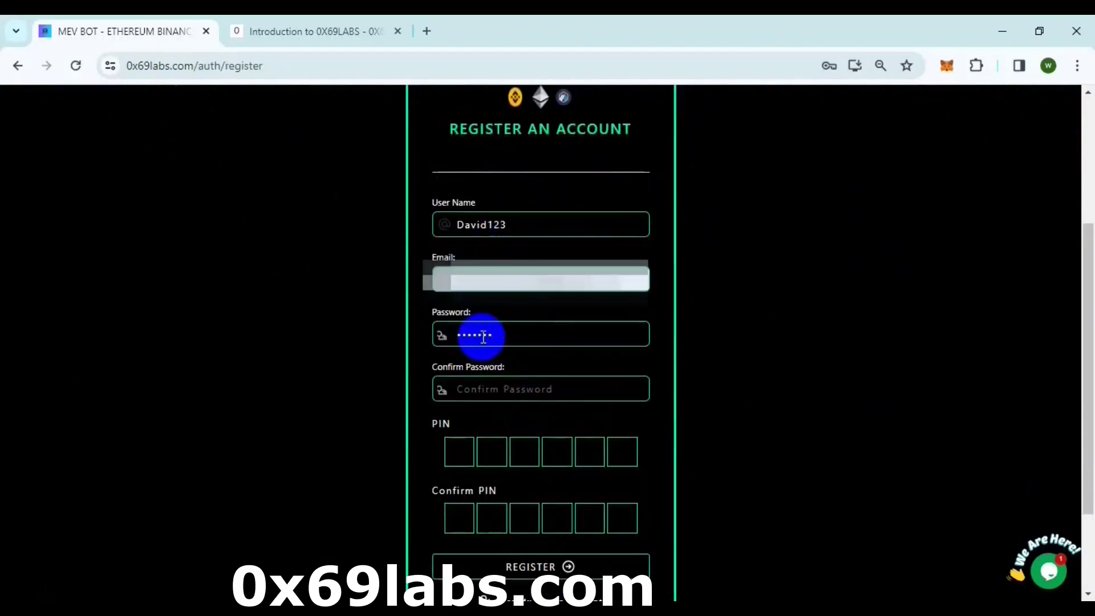
{"action": "left_click", "coordinate": [491, 392]}
{"action": "left_click", "coordinate": [458, 452]}
{"action": "type", "text": "123456"}
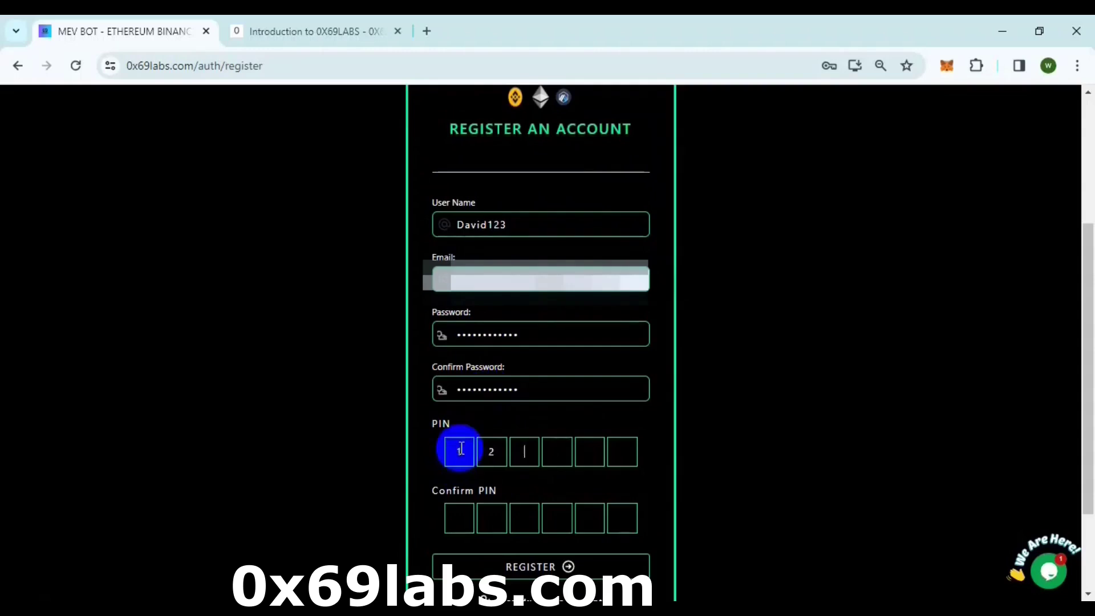
{"action": "left_click", "coordinate": [459, 518]}
{"action": "type", "text": "123456"}
{"action": "left_click", "coordinate": [531, 567]}
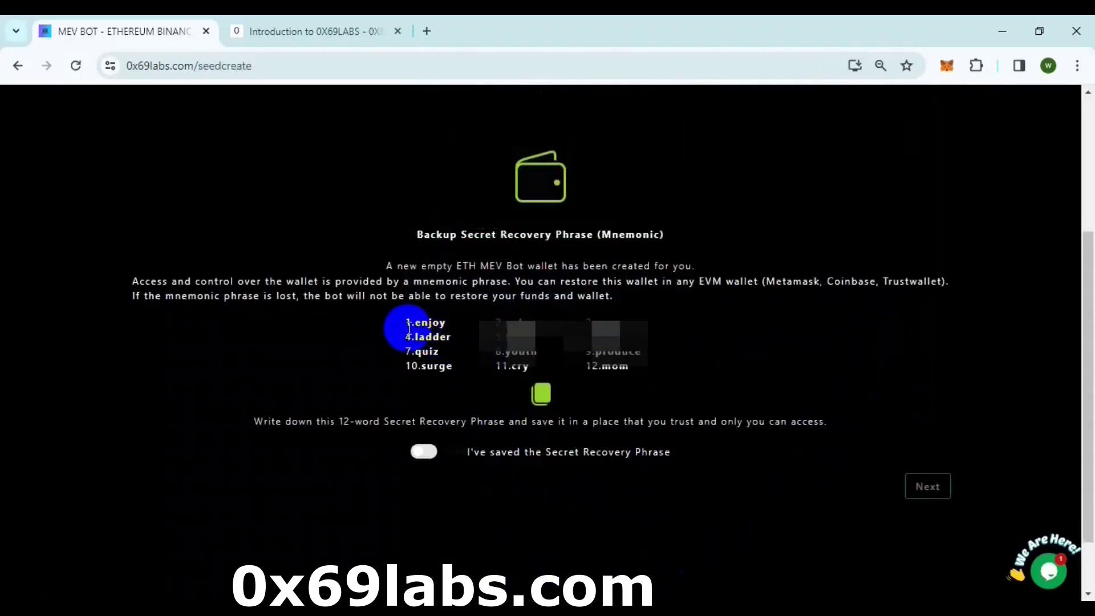
- Select the 12 recovery phrase words and confirm the phrase has been saved
{"action": "left_click_drag", "start_coordinate": [421, 323], "coordinate": [643, 362]}
{"action": "left_click", "coordinate": [426, 451]}
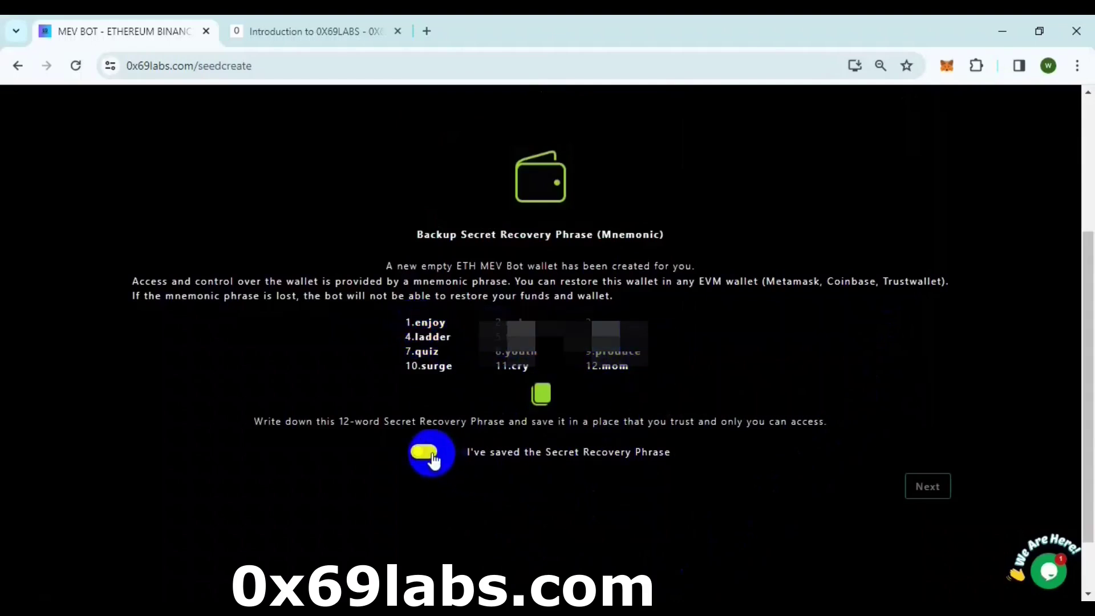
- Continue to the deposit page and set the bot's network to Binance Chain
{"action": "left_click", "coordinate": [930, 491]}
{"action": "scroll", "coordinate": [702, 390], "scroll_direction": "up", "scroll_amount": 3}
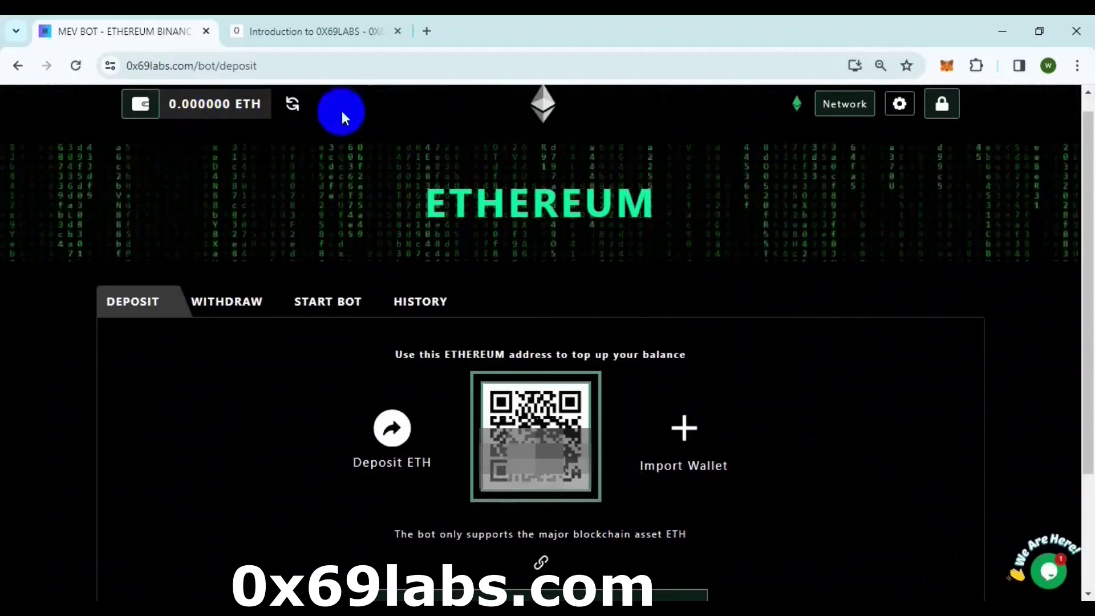
{"action": "left_click", "coordinate": [844, 104]}
{"action": "left_click", "coordinate": [631, 383]}
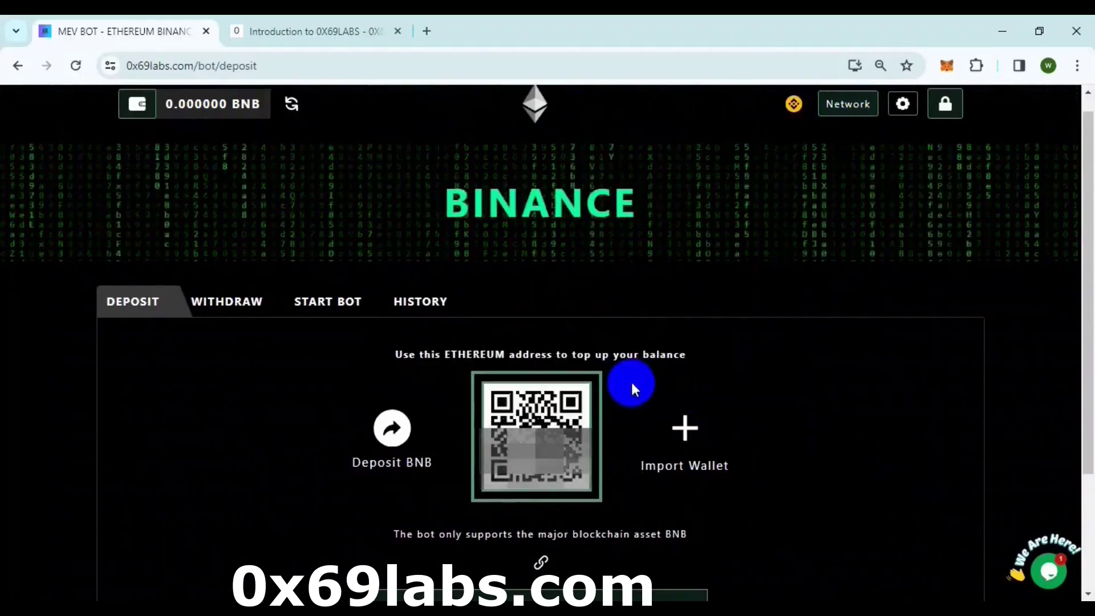
{"action": "scroll", "coordinate": [559, 282], "scroll_direction": "down", "scroll_amount": 2}
{"action": "scroll", "coordinate": [559, 282], "scroll_direction": "up", "scroll_amount": 2}
{"action": "scroll", "coordinate": [563, 293], "scroll_direction": "down", "scroll_amount": 2}
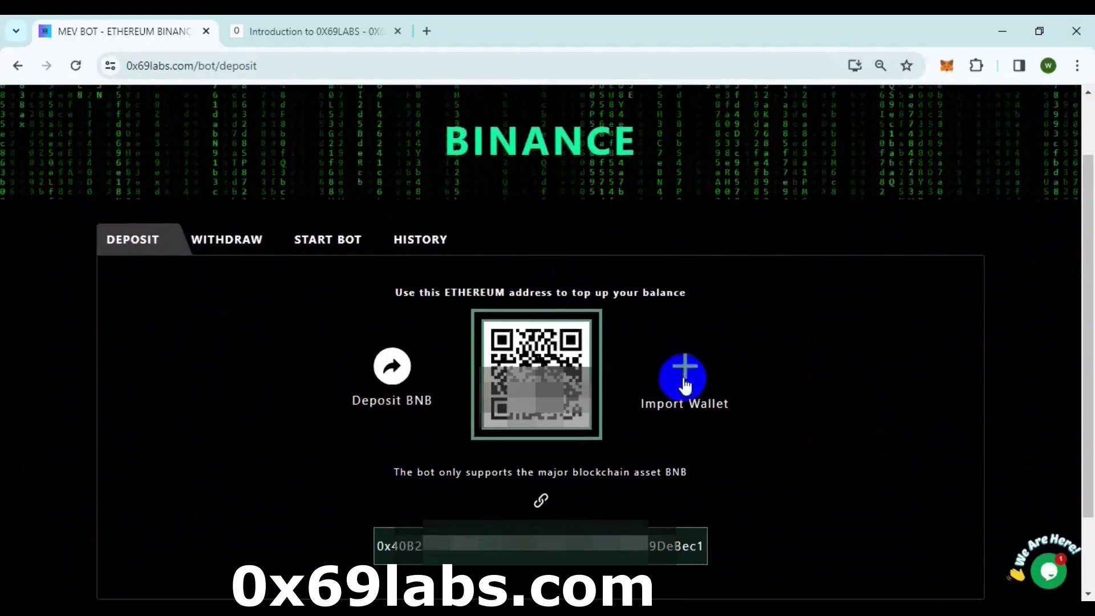
- Open and cancel the wallet import form, then unlock MetaMask with its password
{"action": "left_click", "coordinate": [689, 378]}
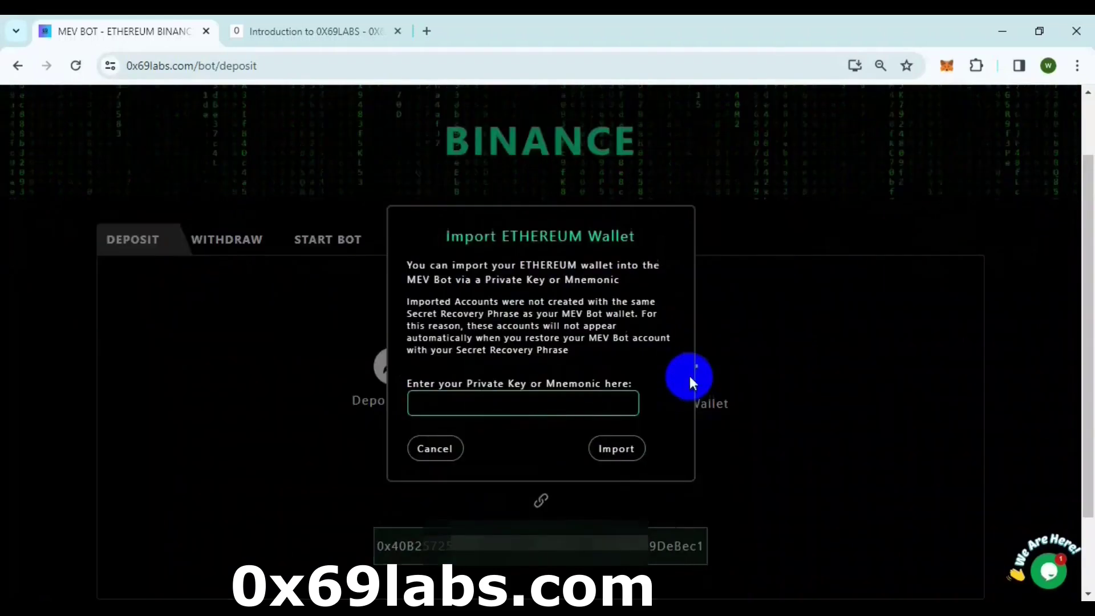
{"action": "left_click", "coordinate": [437, 452]}
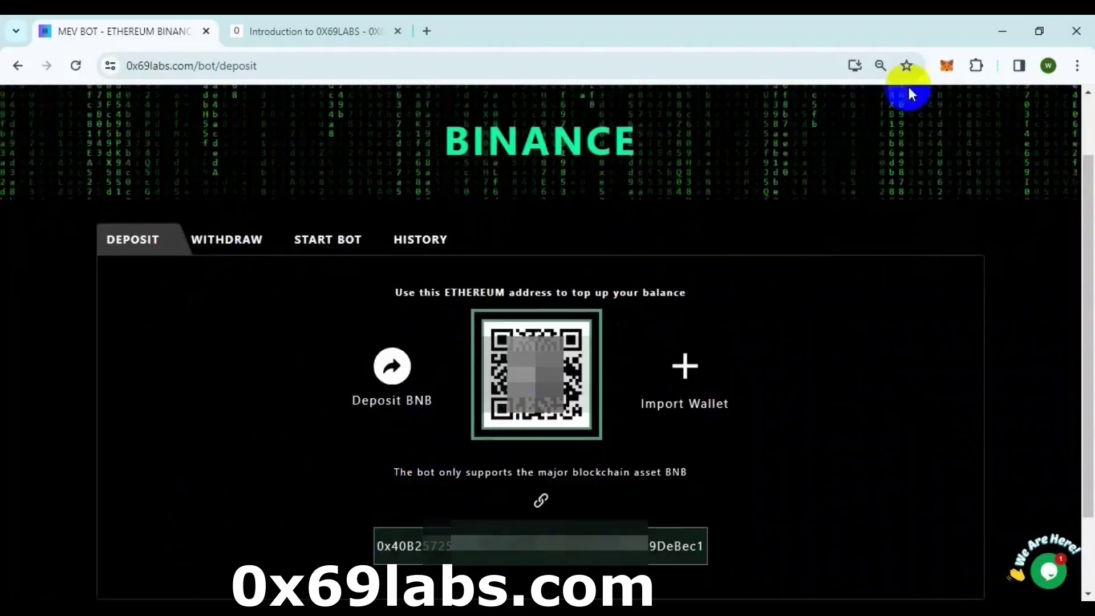
{"action": "left_click", "coordinate": [953, 65]}
{"action": "left_click", "coordinate": [750, 400]}
{"action": "type", "text": "*****"}
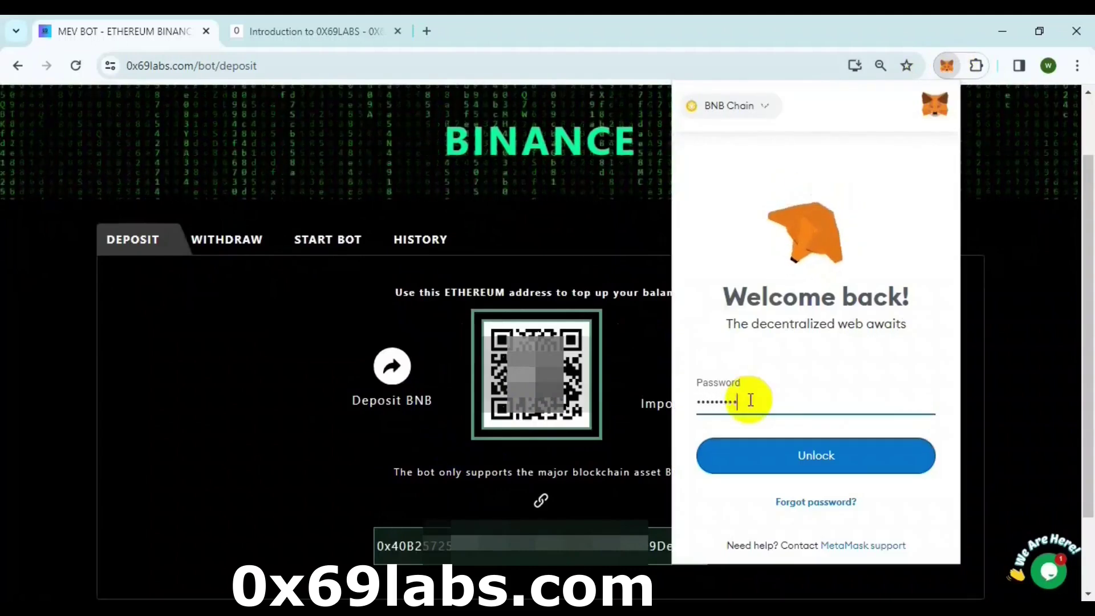
{"action": "type", "text": "****"}
{"action": "key", "text": "Return"}
- Reveal and copy the MetaMask account's private key after confirming the password
{"action": "left_click", "coordinate": [937, 107]}
{"action": "left_click", "coordinate": [819, 143]}
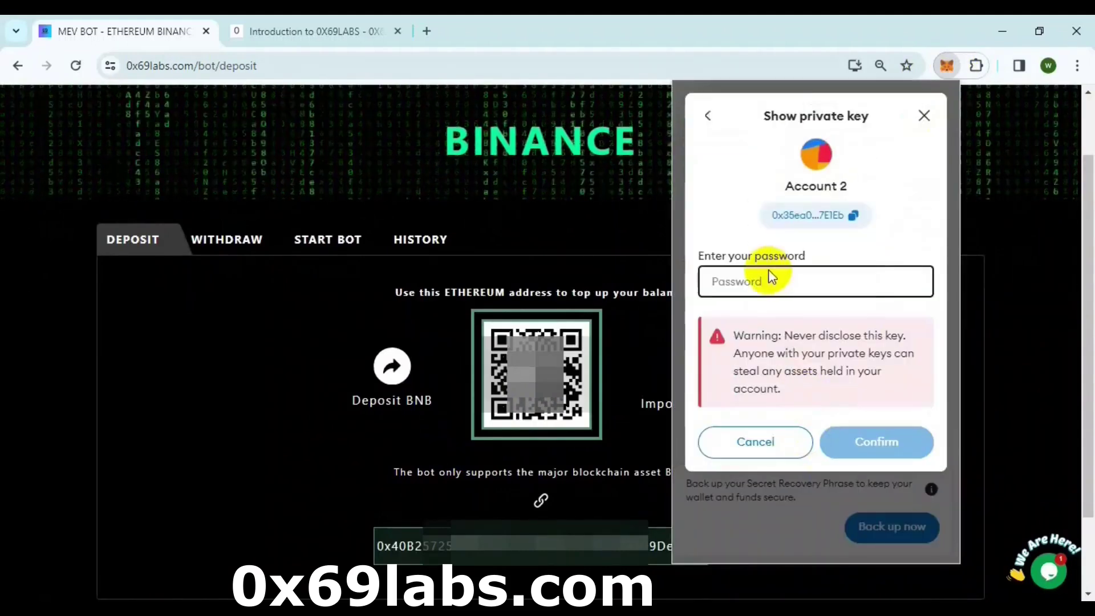
{"action": "type", "text": "*************"}
{"action": "left_click", "coordinate": [862, 448]}
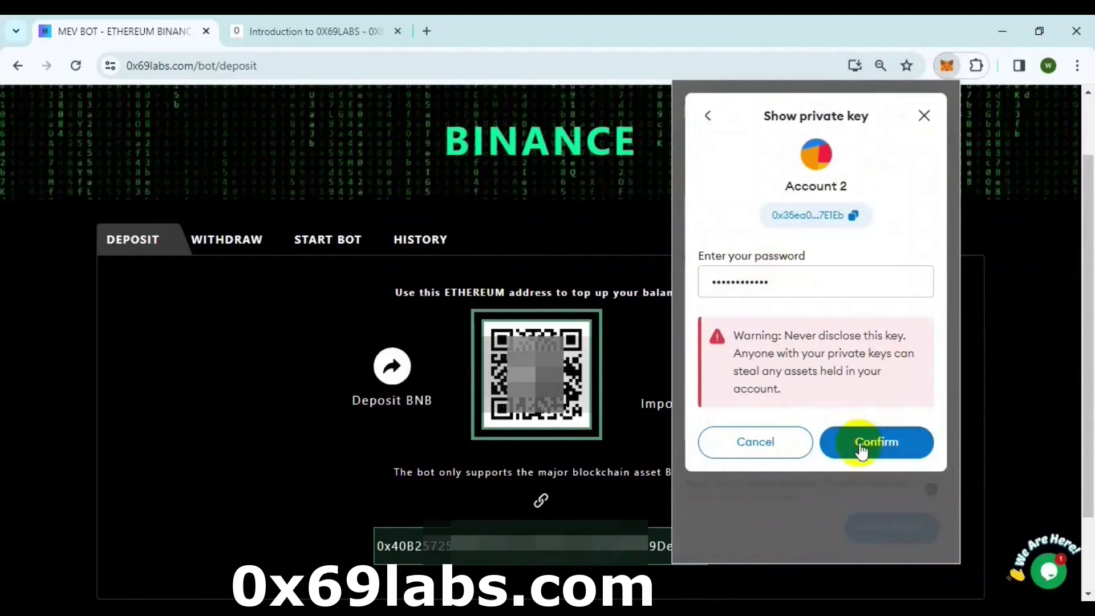
{"action": "left_click_drag", "start_coordinate": [797, 281], "coordinate": [796, 281]}
{"action": "left_click", "coordinate": [907, 311]}
{"action": "left_click", "coordinate": [835, 454]}
- Paste the copied private key into the bot's Import Wallet form
{"action": "left_click", "coordinate": [686, 377]}
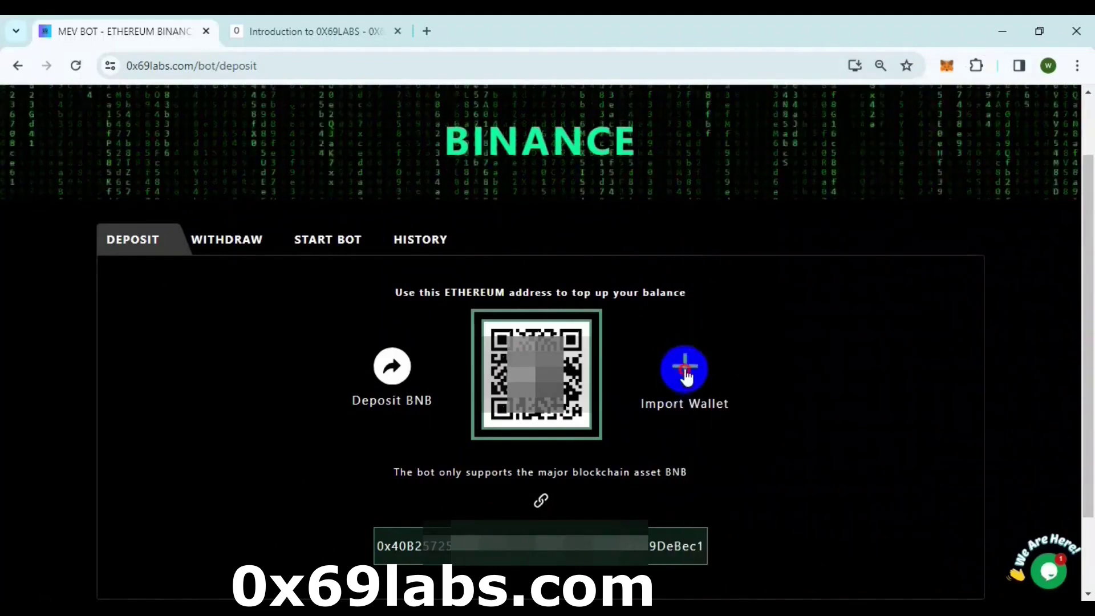
{"action": "left_click", "coordinate": [502, 403]}
{"action": "key", "text": "ctrl+v"}
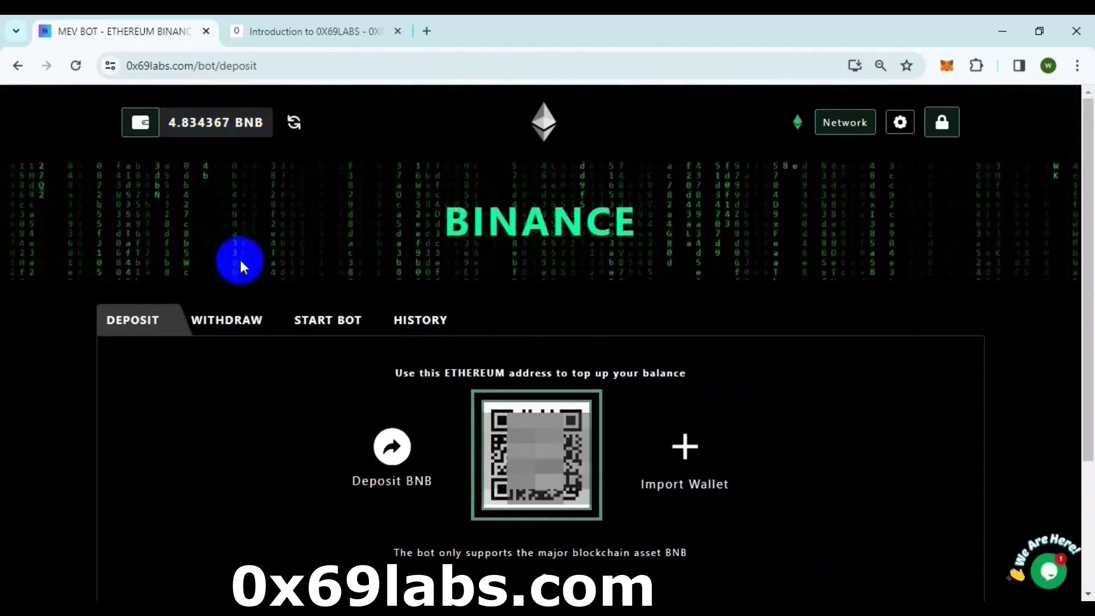
- Withdraw 2.83 BNB to MetaMask Account 1's address
{"action": "left_click", "coordinate": [239, 323]}
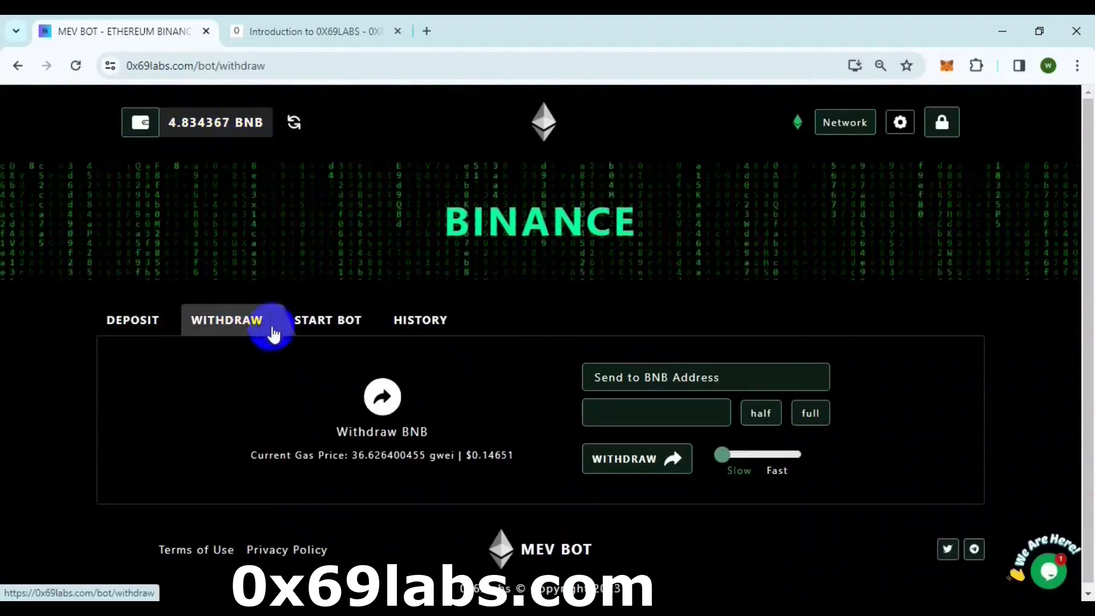
{"action": "left_click", "coordinate": [947, 66]}
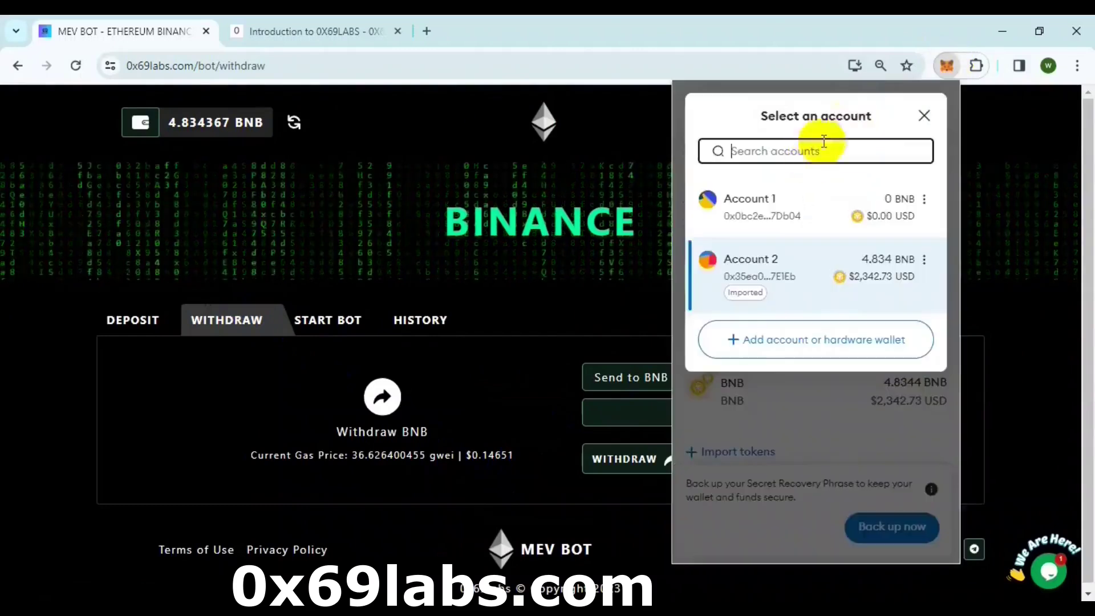
{"action": "left_click", "coordinate": [905, 200]}
{"action": "left_click", "coordinate": [944, 333]}
{"action": "left_click", "coordinate": [616, 377]}
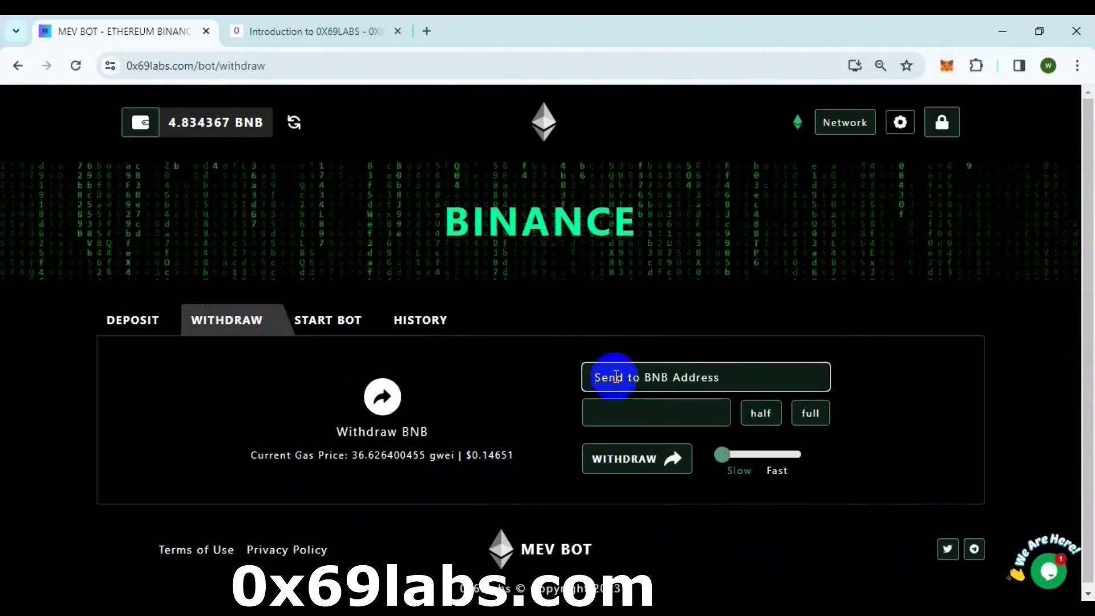
{"action": "key", "text": "ctrl+v"}
{"action": "left_click", "coordinate": [610, 413]}
{"action": "type", "text": "2.83"}
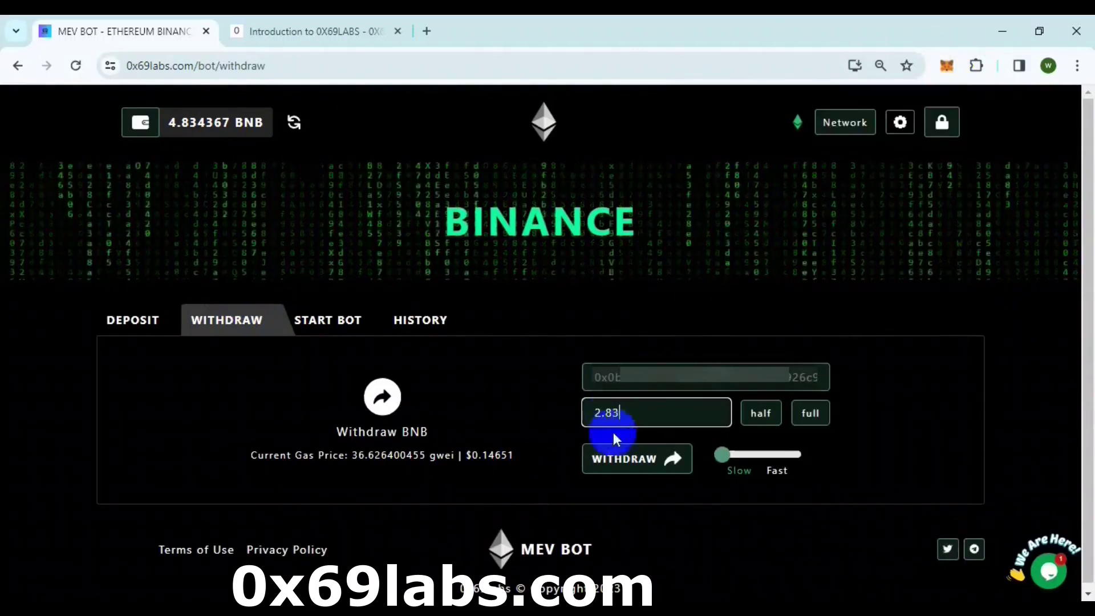
{"action": "left_click", "coordinate": [625, 464]}
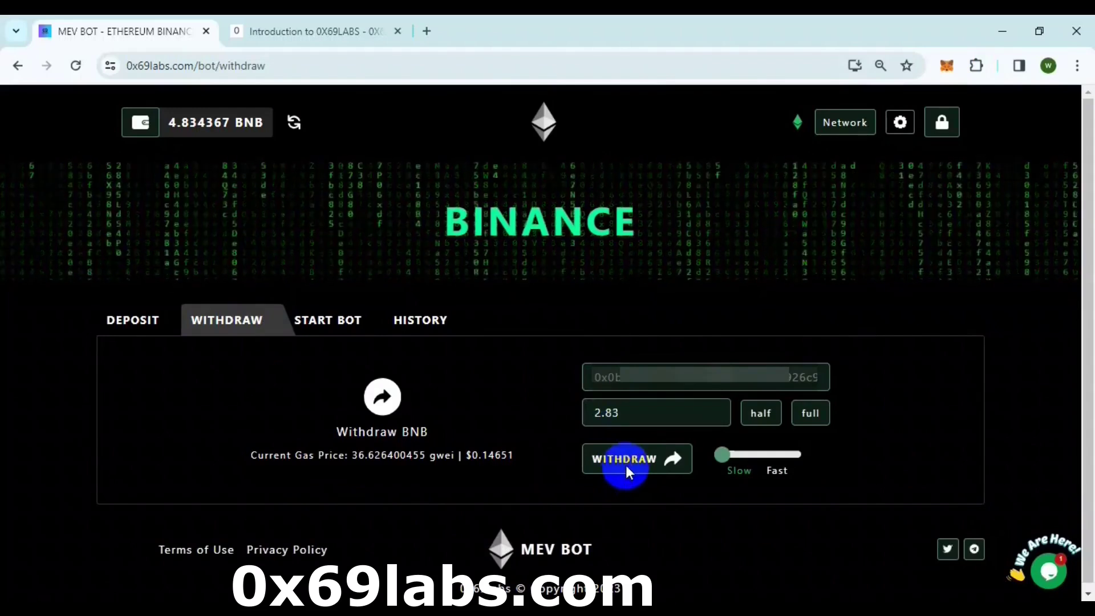
- Check the 2.8299 BNB wallet balance, switch MetaMask to Account 2, and view history
{"action": "left_click", "coordinate": [497, 112]}
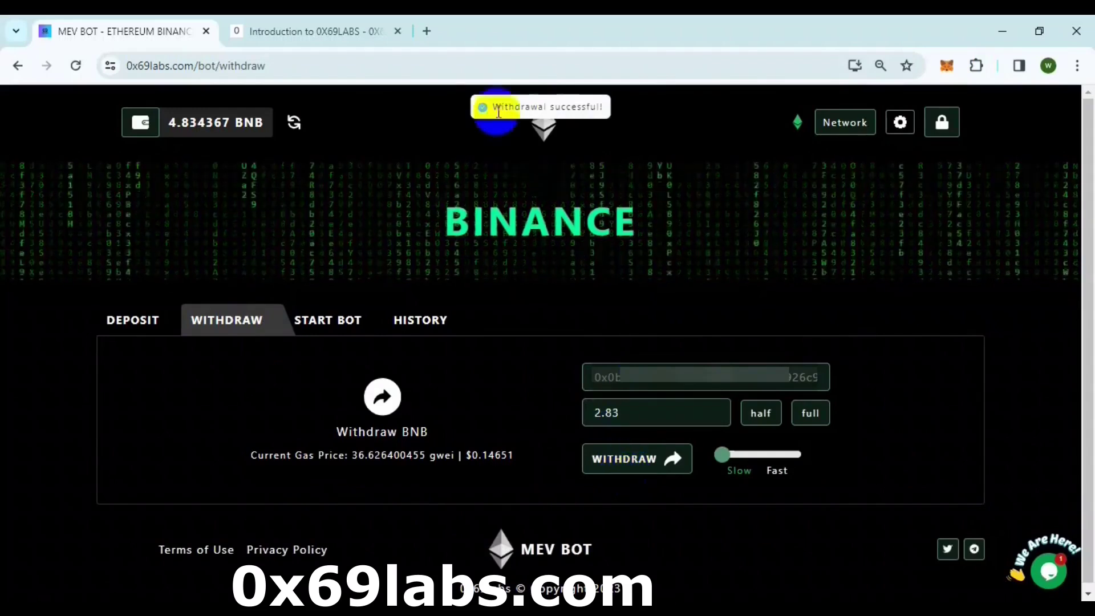
{"action": "left_click", "coordinate": [127, 321]}
{"action": "left_click", "coordinate": [75, 65]}
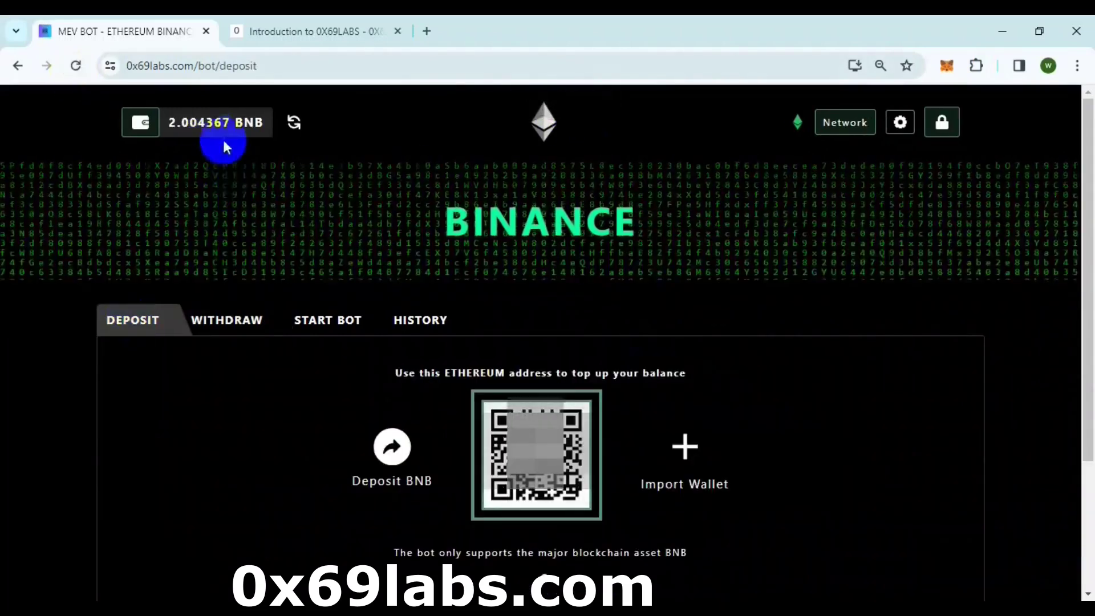
{"action": "left_click", "coordinate": [946, 66]}
{"action": "triple_click", "coordinate": [898, 209]}
{"action": "left_click", "coordinate": [816, 106]}
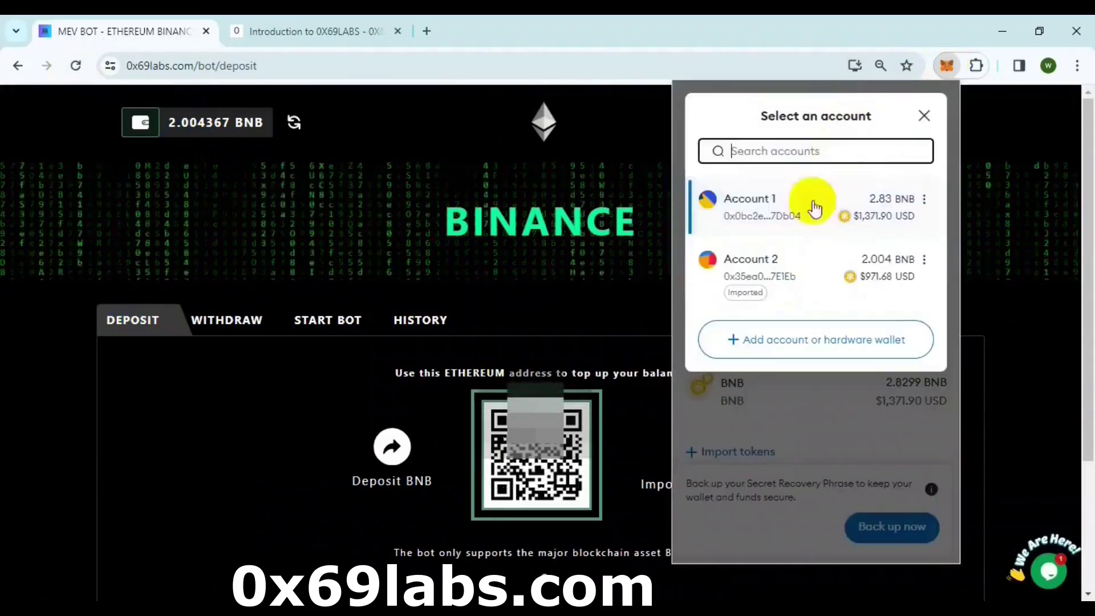
{"action": "left_click", "coordinate": [753, 258]}
{"action": "left_click", "coordinate": [604, 308]}
{"action": "scroll", "coordinate": [604, 308], "scroll_direction": "down", "scroll_amount": 2}
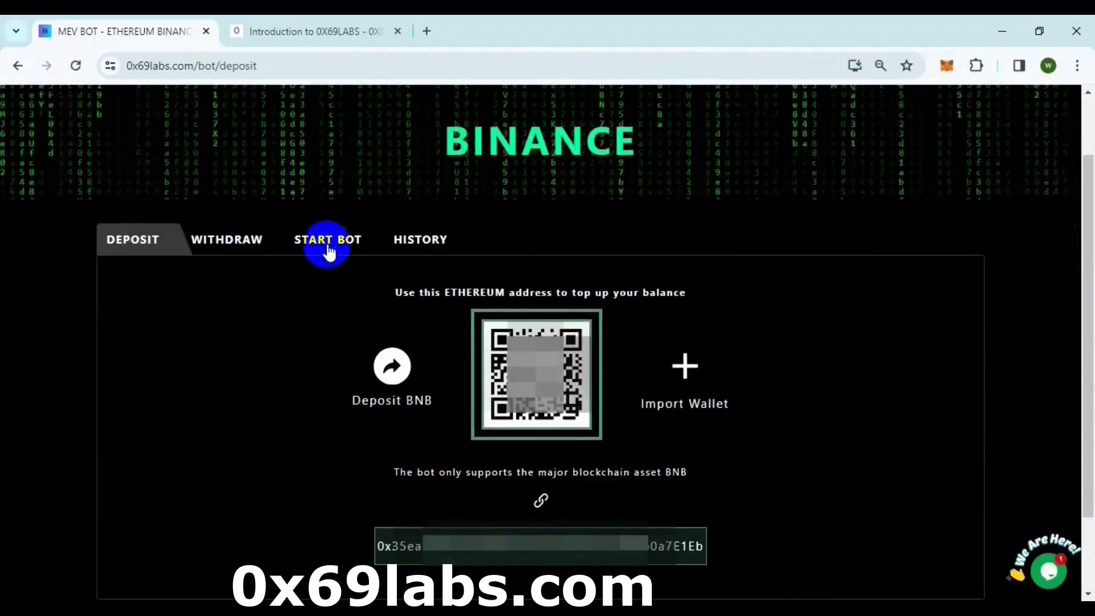
{"action": "left_click", "coordinate": [420, 239]}
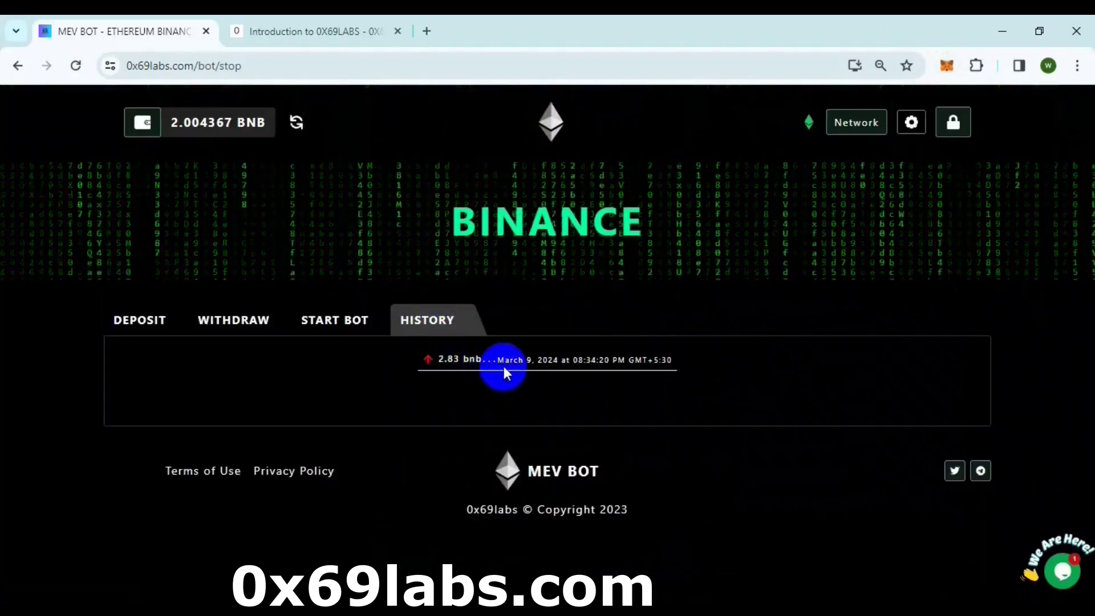
- Save the Basic Bot Settings on the START BOT page
{"action": "left_click", "coordinate": [347, 328]}
{"action": "scroll", "coordinate": [548, 310], "scroll_direction": "down", "scroll_amount": 1}
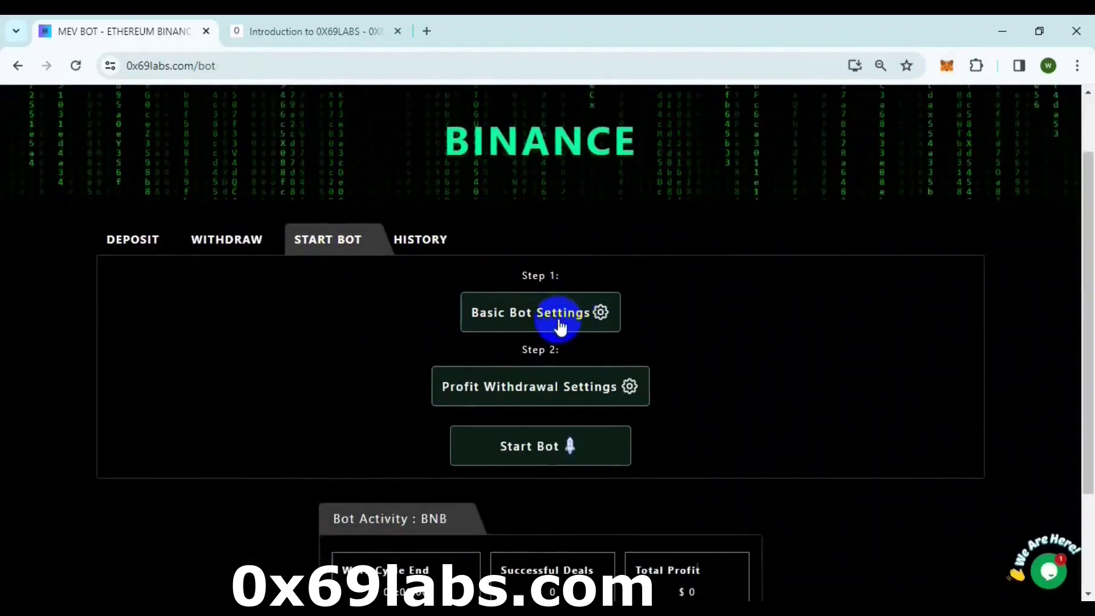
{"action": "left_click", "coordinate": [558, 319]}
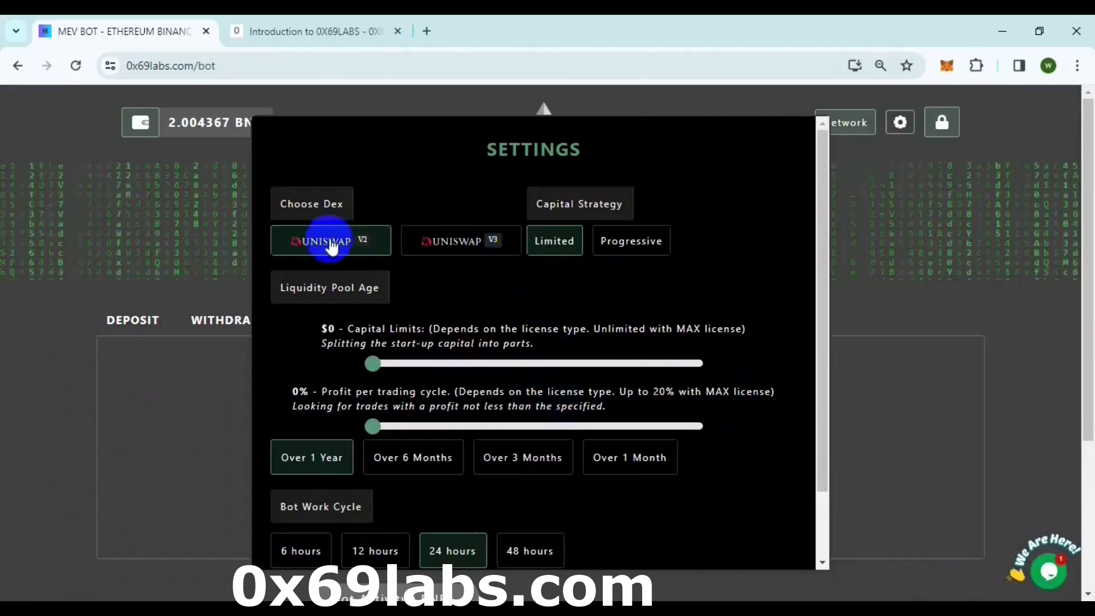
{"action": "scroll", "coordinate": [545, 310], "scroll_direction": "down", "scroll_amount": 2}
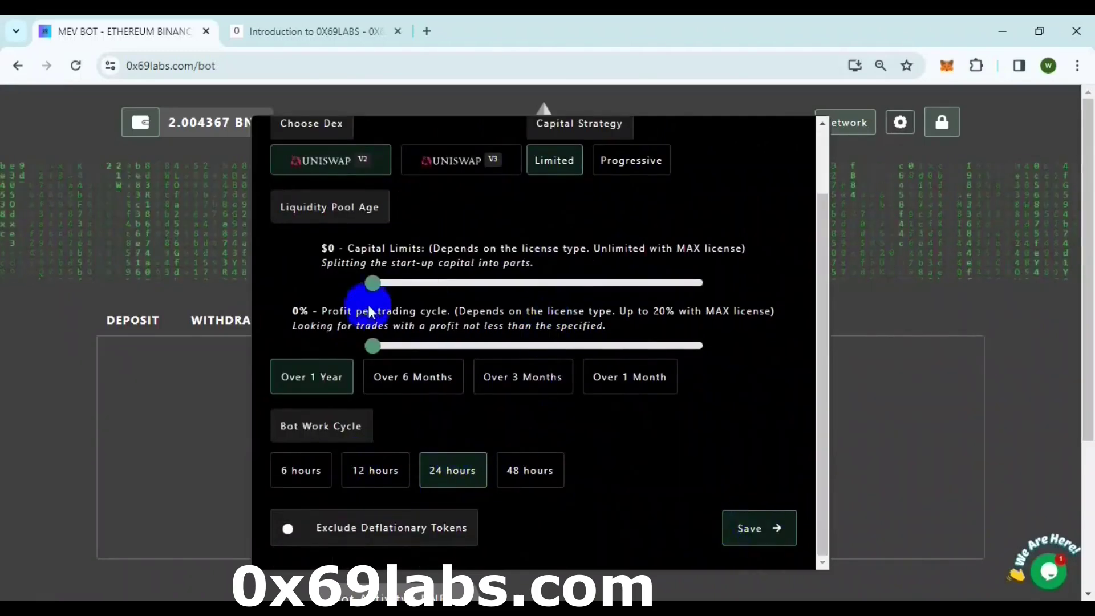
{"action": "left_click", "coordinate": [759, 547]}
- Confirm the Profit Withdrawal Settings and start a BNB bot session
{"action": "left_click", "coordinate": [559, 469]}
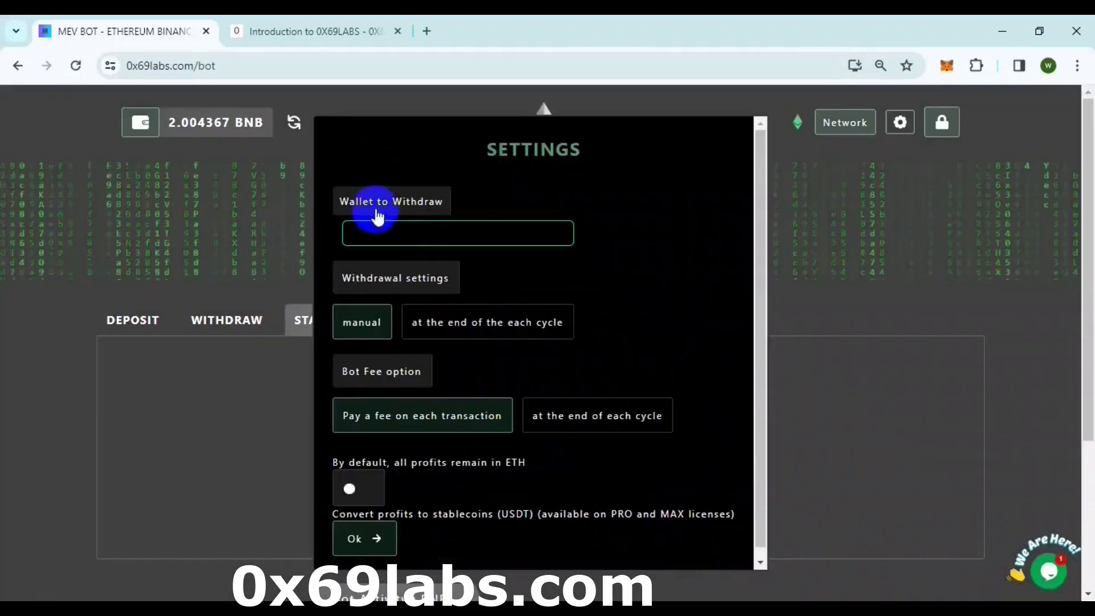
{"action": "scroll", "coordinate": [410, 462], "scroll_direction": "down", "scroll_amount": 1}
{"action": "left_click", "coordinate": [374, 536]}
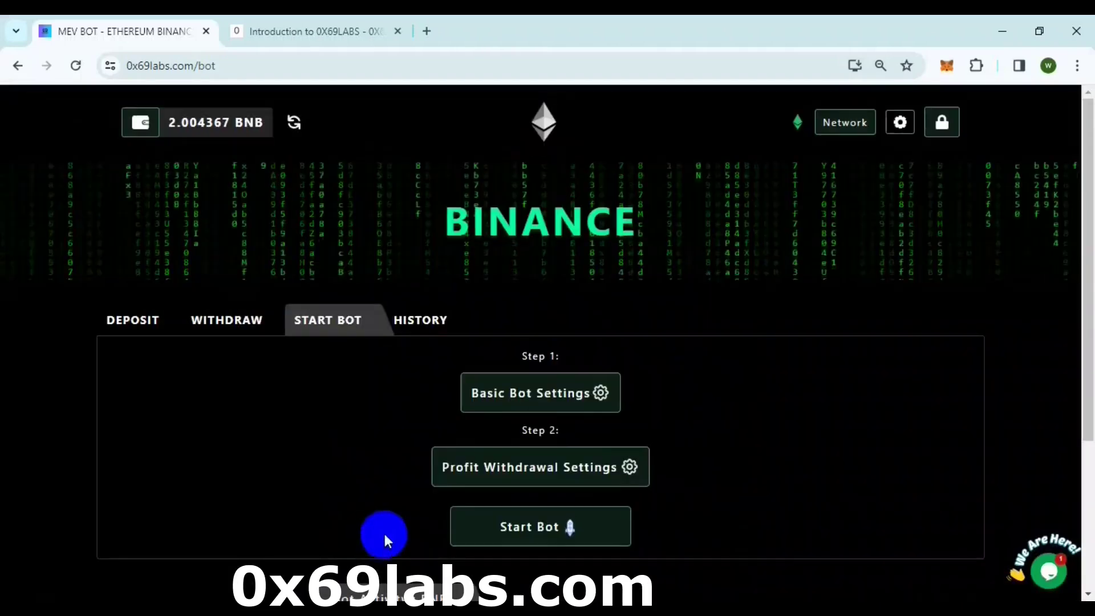
{"action": "left_click", "coordinate": [559, 531]}
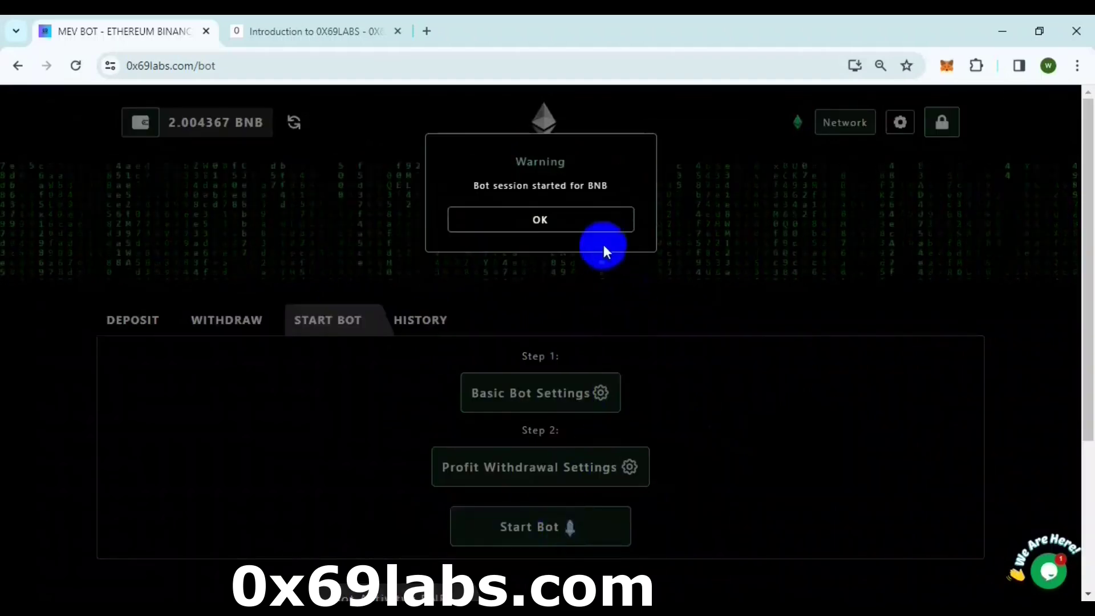
{"action": "left_click", "coordinate": [541, 227]}
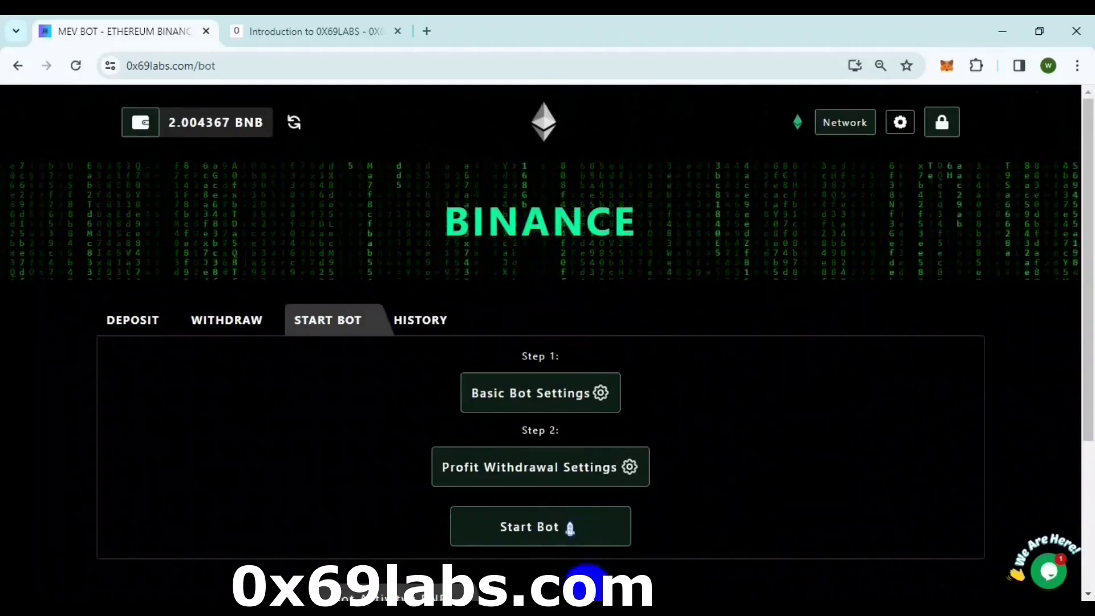
- Switch the network to Ethereum and start an ETH bot session
{"action": "left_click", "coordinate": [133, 331]}
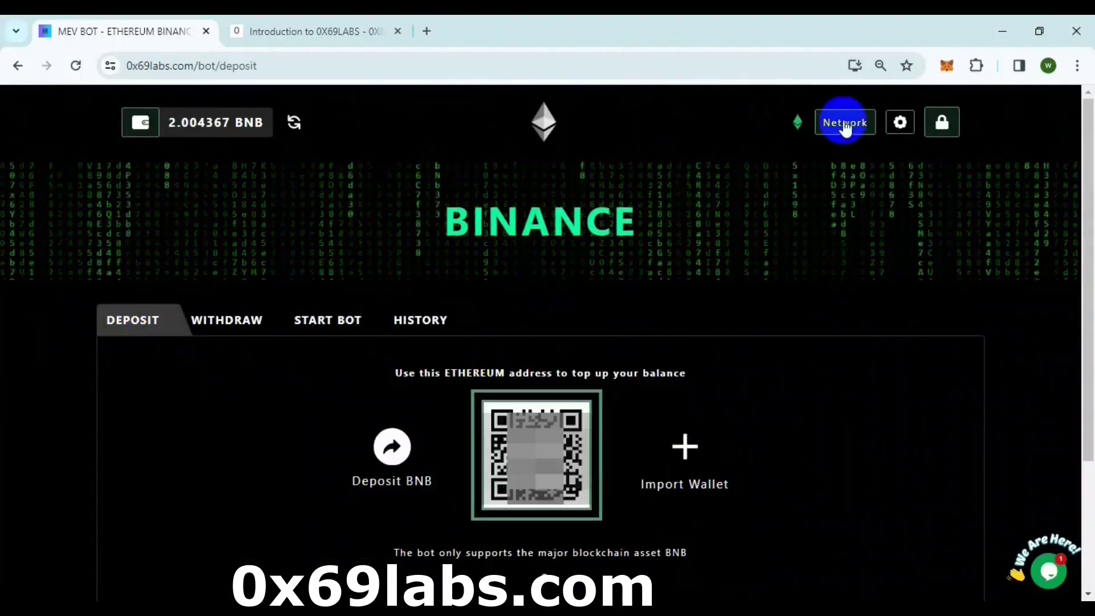
{"action": "left_click", "coordinate": [846, 128]}
{"action": "left_click", "coordinate": [633, 340]}
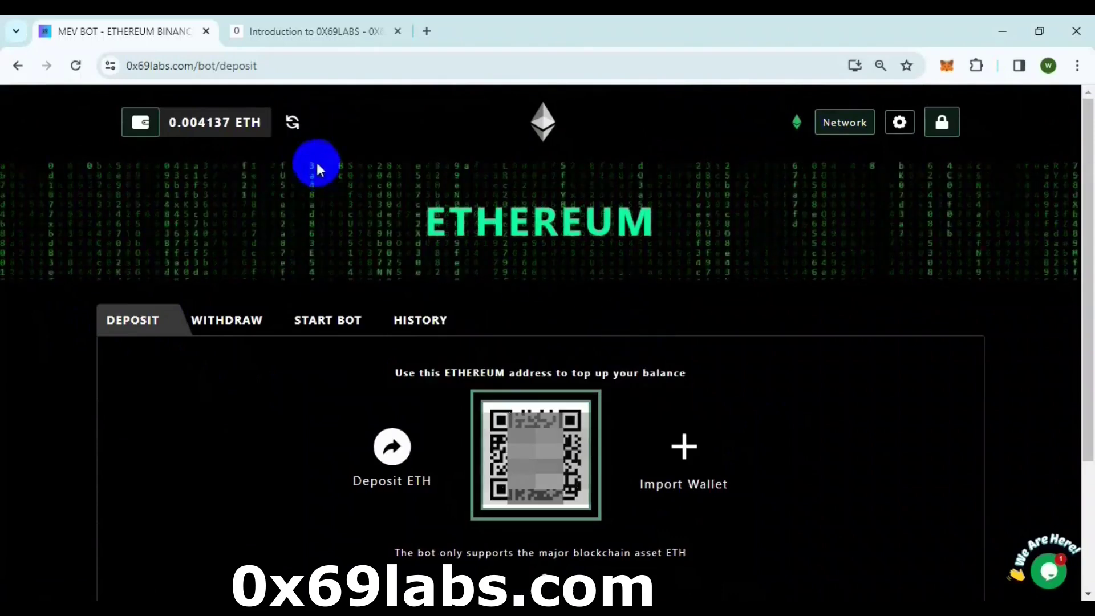
{"action": "left_click", "coordinate": [197, 131]}
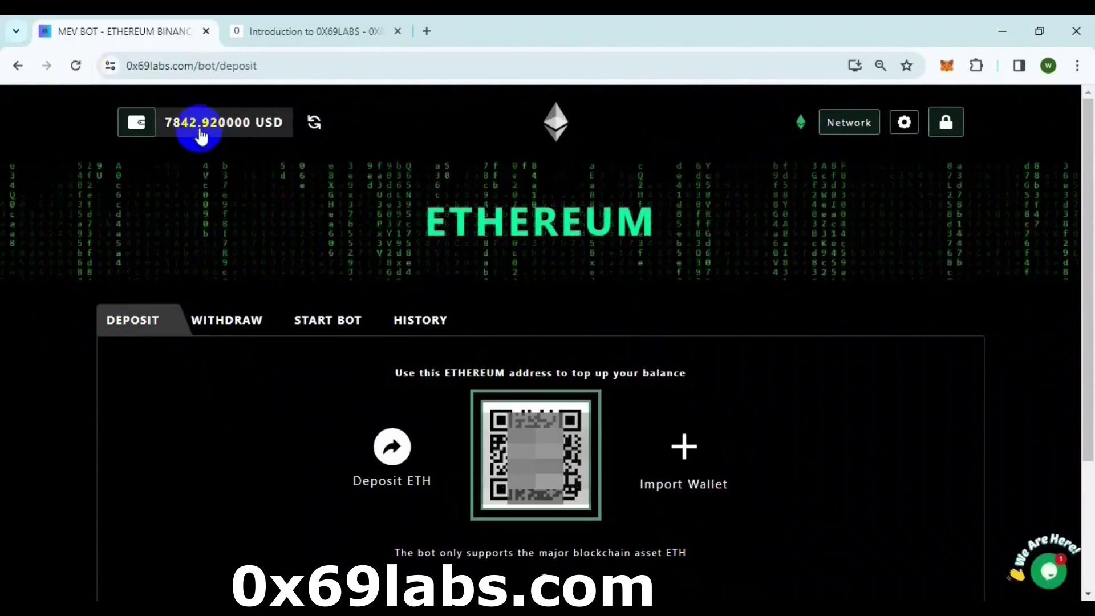
{"action": "left_click", "coordinate": [319, 328]}
{"action": "scroll", "coordinate": [374, 465], "scroll_direction": "down", "scroll_amount": 1}
{"action": "left_click", "coordinate": [542, 453]}
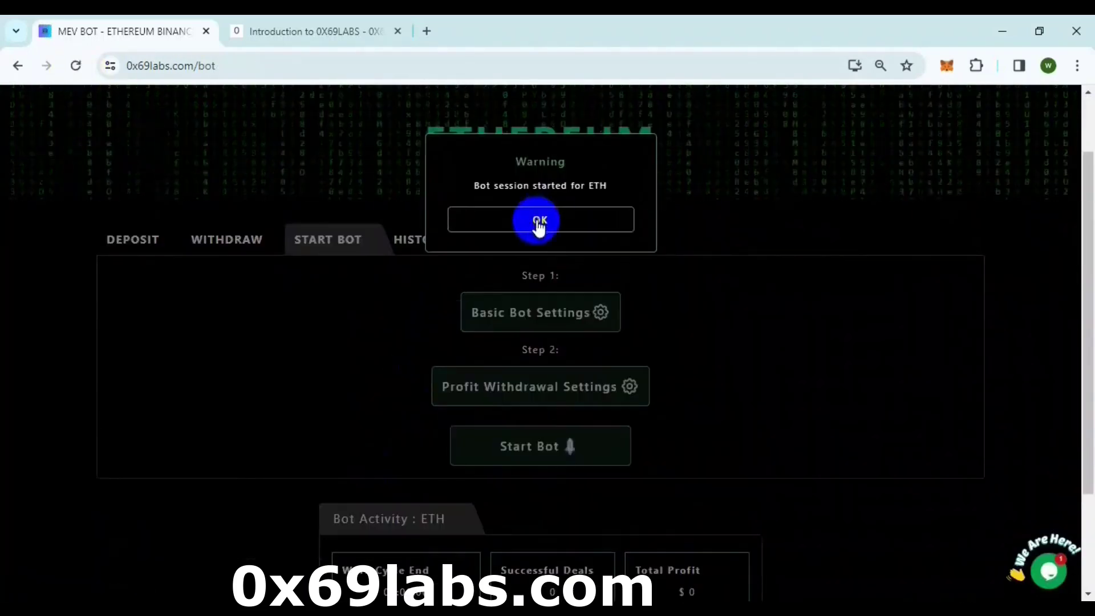
{"action": "left_click", "coordinate": [539, 221]}
- Switch the network to Arbitrum One and start an Arbitrum bot session
{"action": "left_click", "coordinate": [127, 320]}
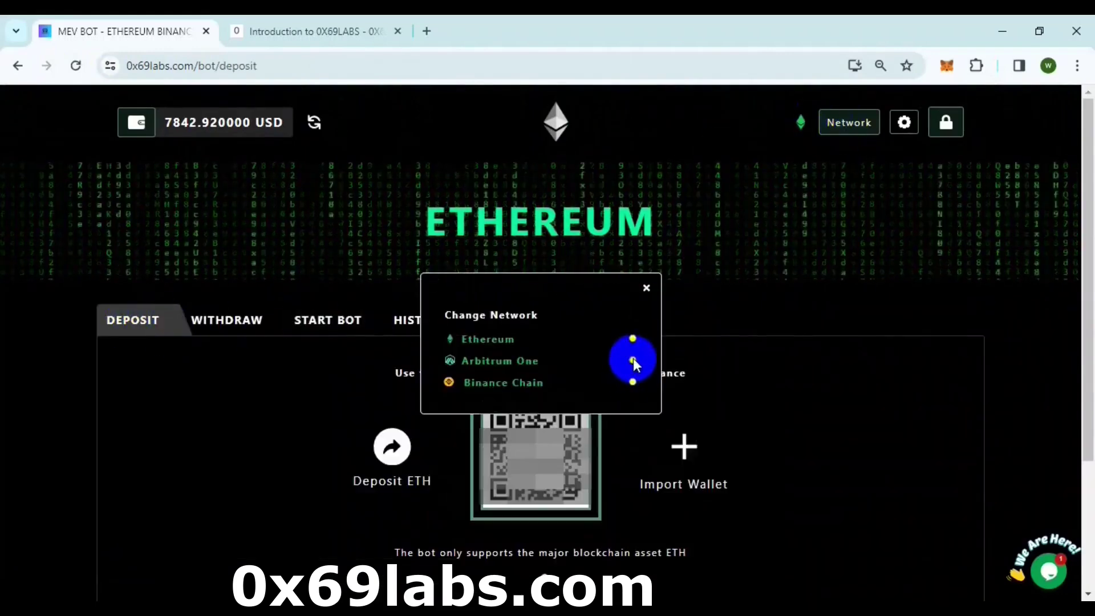
{"action": "left_click", "coordinate": [635, 364]}
{"action": "left_click", "coordinate": [310, 317]}
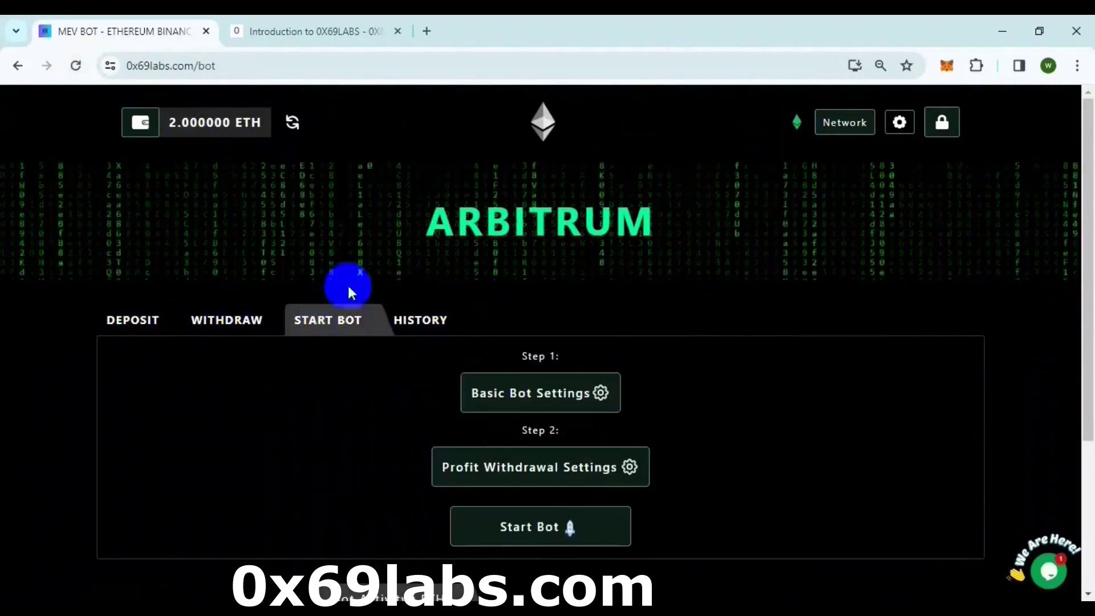
{"action": "left_click", "coordinate": [548, 530]}
{"action": "left_click", "coordinate": [547, 224]}
- Reload the START BOT page and highlight the 23:59:35 work-cycle countdown in Bot Activity
{"action": "left_click", "coordinate": [399, 320]}
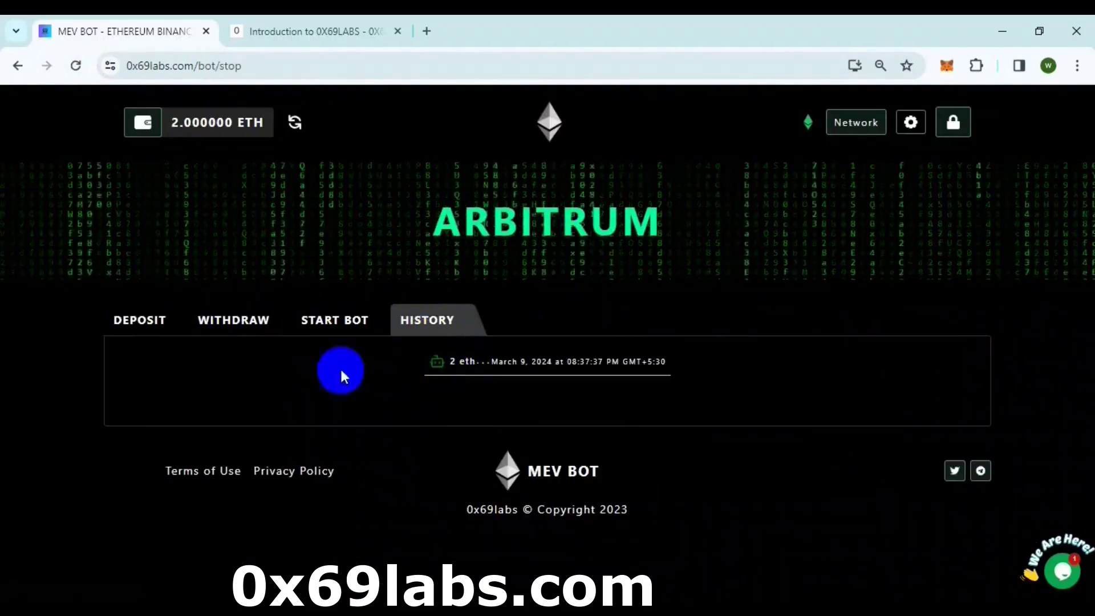
{"action": "left_click", "coordinate": [142, 318]}
{"action": "scroll", "coordinate": [717, 330], "scroll_direction": "down", "scroll_amount": 3}
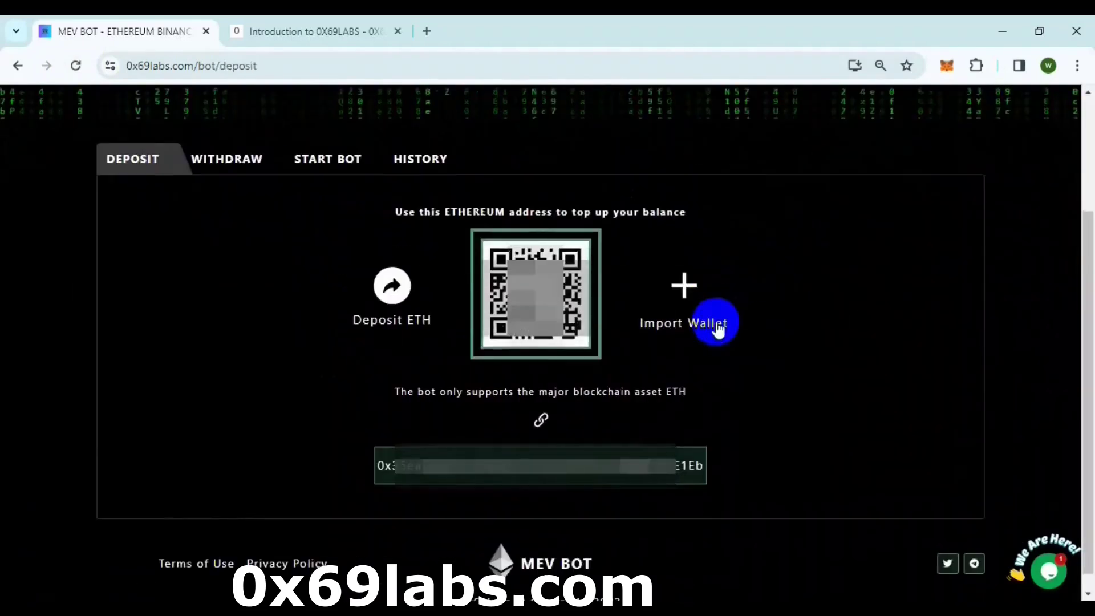
{"action": "scroll", "coordinate": [718, 330], "scroll_direction": "up", "scroll_amount": 3}
{"action": "left_click", "coordinate": [349, 324]}
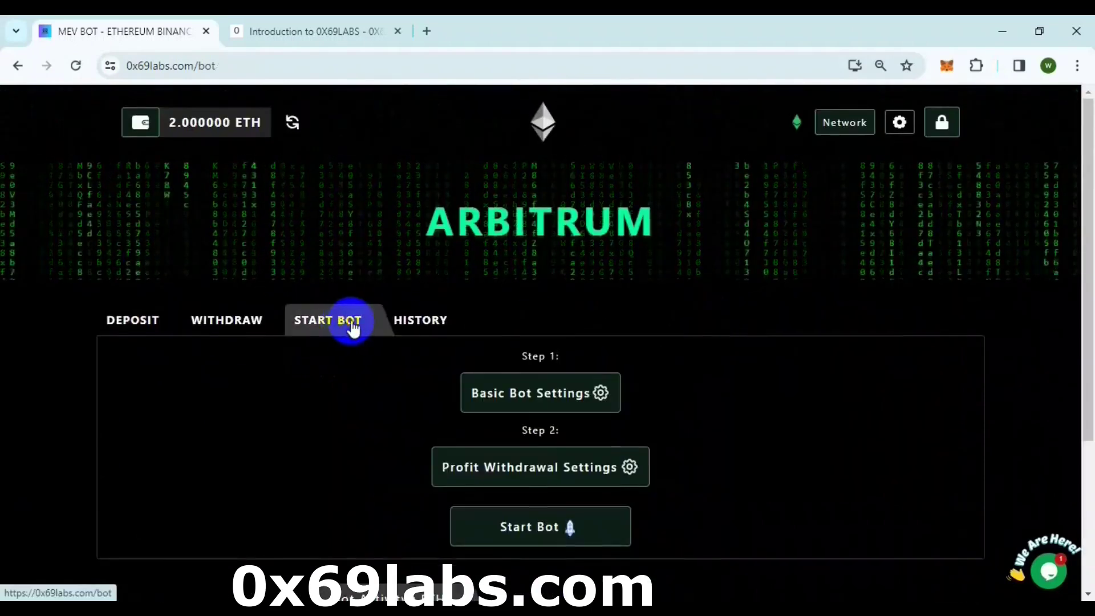
{"action": "scroll", "coordinate": [352, 328], "scroll_direction": "down", "scroll_amount": 1}
{"action": "left_click", "coordinate": [79, 67]}
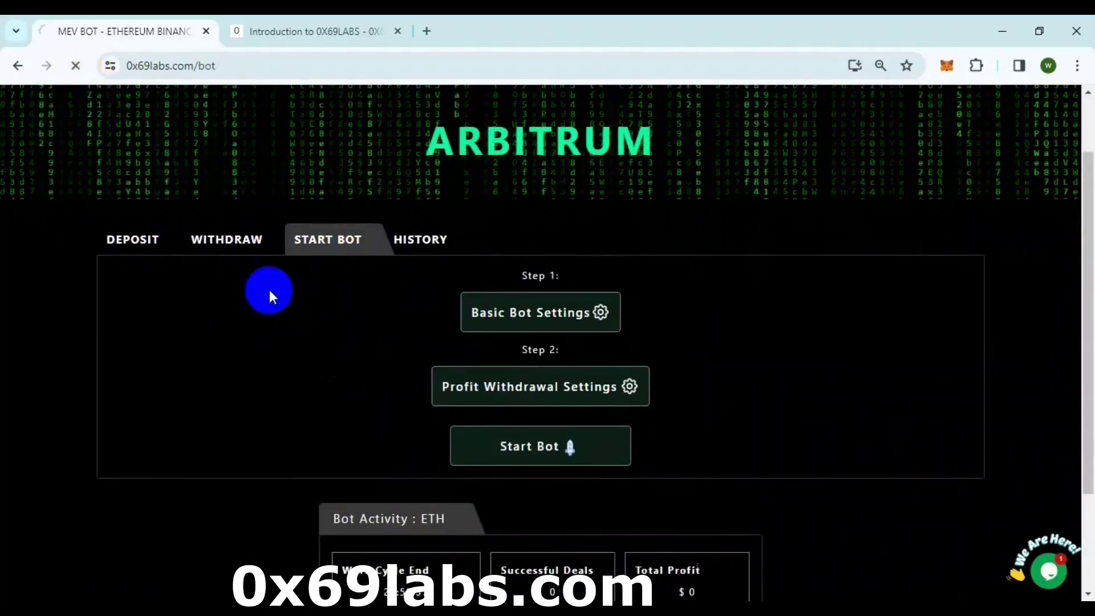
{"action": "scroll", "coordinate": [268, 294], "scroll_direction": "down", "scroll_amount": 2}
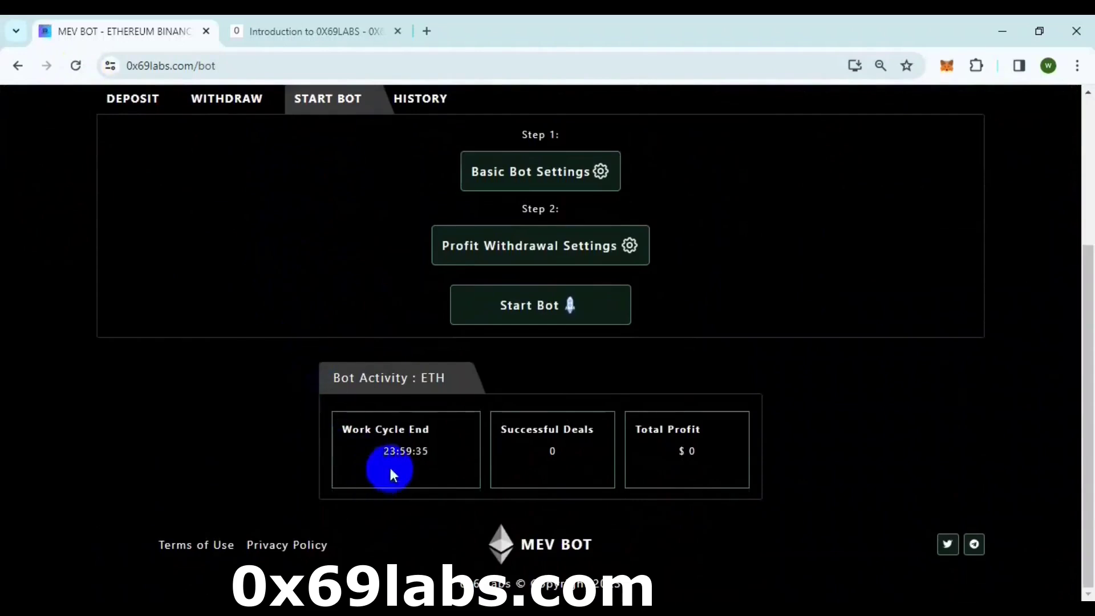
{"action": "left_click_drag", "start_coordinate": [378, 462], "coordinate": [430, 458]}
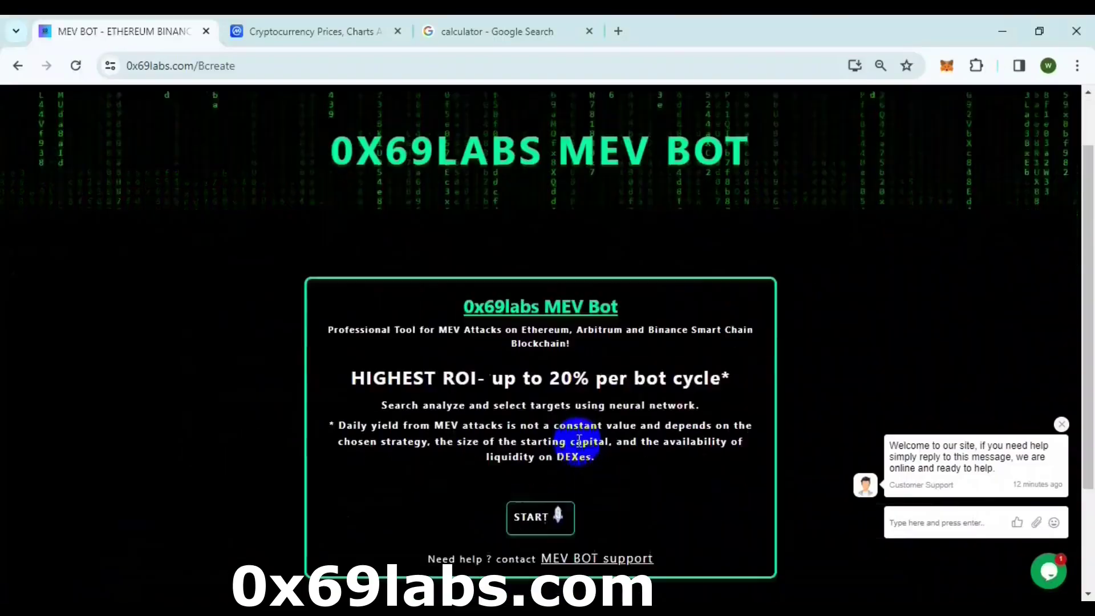
- Log into the bot account with the saved username and password
{"action": "left_click", "coordinate": [540, 515]}
{"action": "left_click", "coordinate": [496, 450]}
{"action": "left_click", "coordinate": [513, 490]}
{"action": "left_click", "coordinate": [510, 502]}
{"action": "type", "text": "1234567890123"}
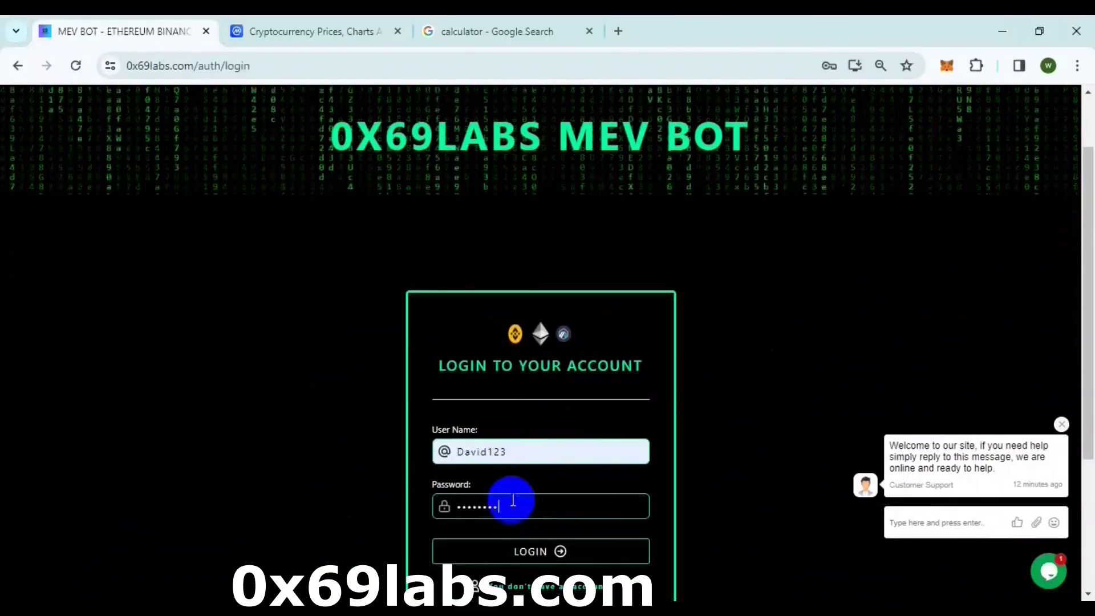
{"action": "left_click", "coordinate": [534, 550]}
- Unlock with the six-digit PIN and view BNB activity: 8 deals, $145.78 profit
{"action": "left_click", "coordinate": [448, 415]}
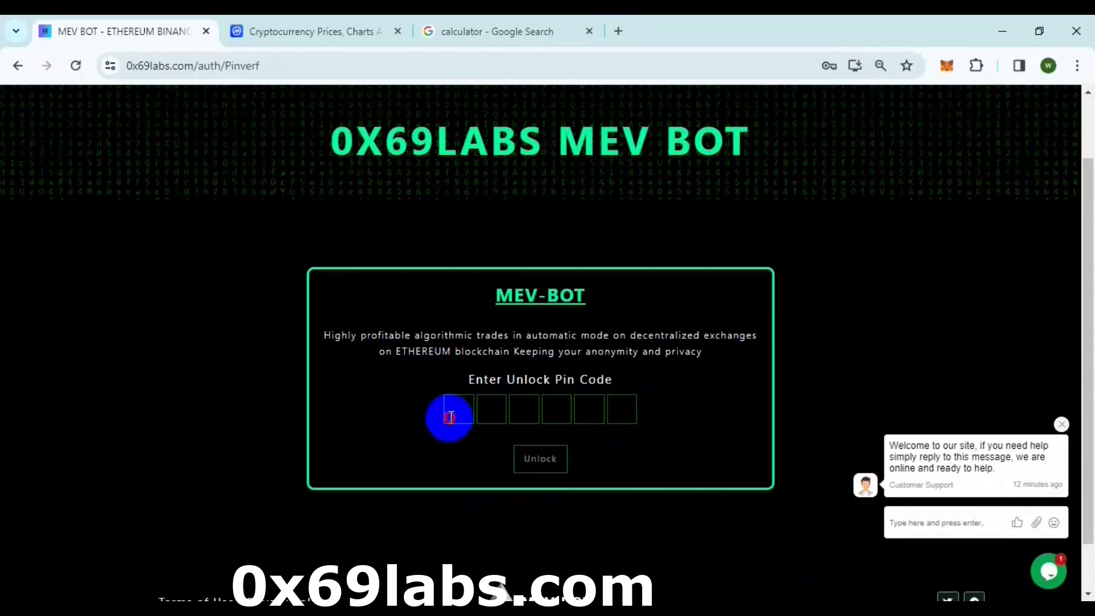
{"action": "type", "text": "123456"}
{"action": "left_click", "coordinate": [538, 460]}
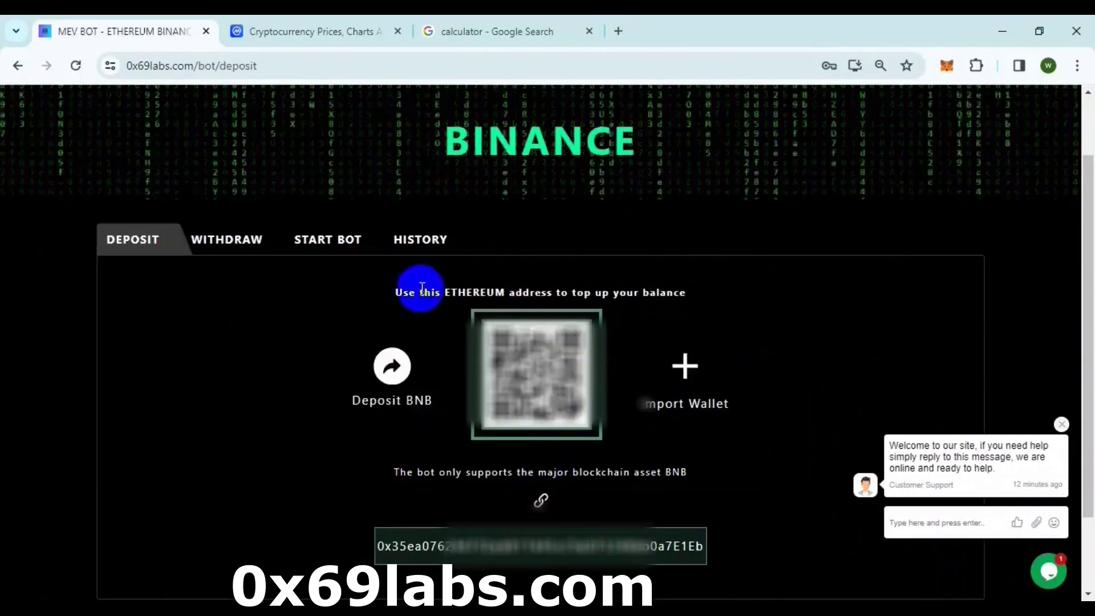
{"action": "left_click", "coordinate": [376, 241]}
{"action": "scroll", "coordinate": [400, 273], "scroll_direction": "down", "scroll_amount": 3}
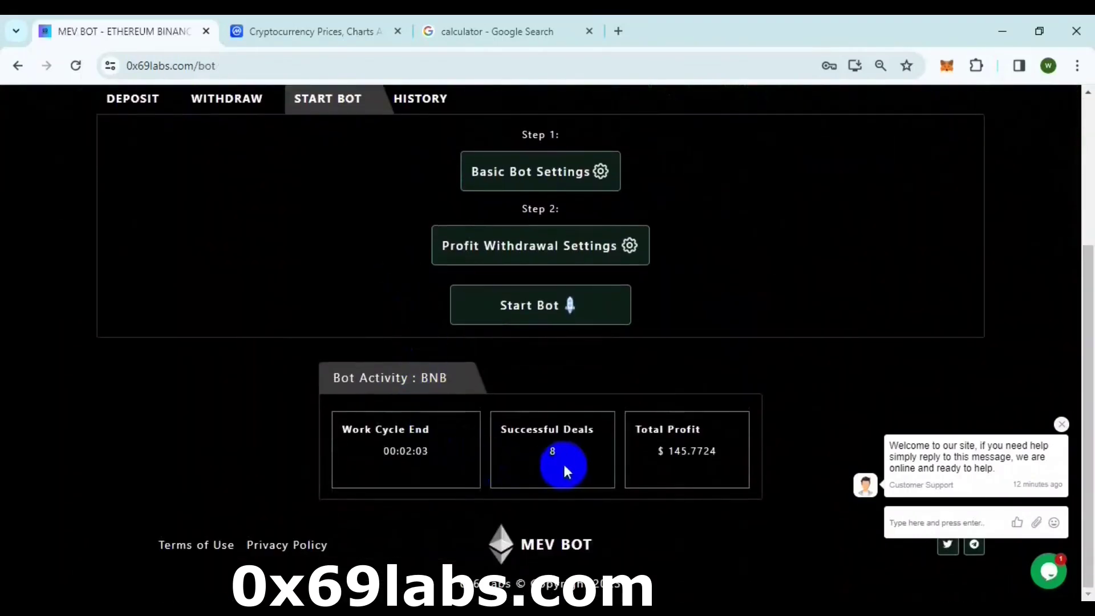
- Note the $145 BNB profit in Notepad and switch the bot to Ethereum
{"action": "mouse_move", "coordinate": [567, 613]}
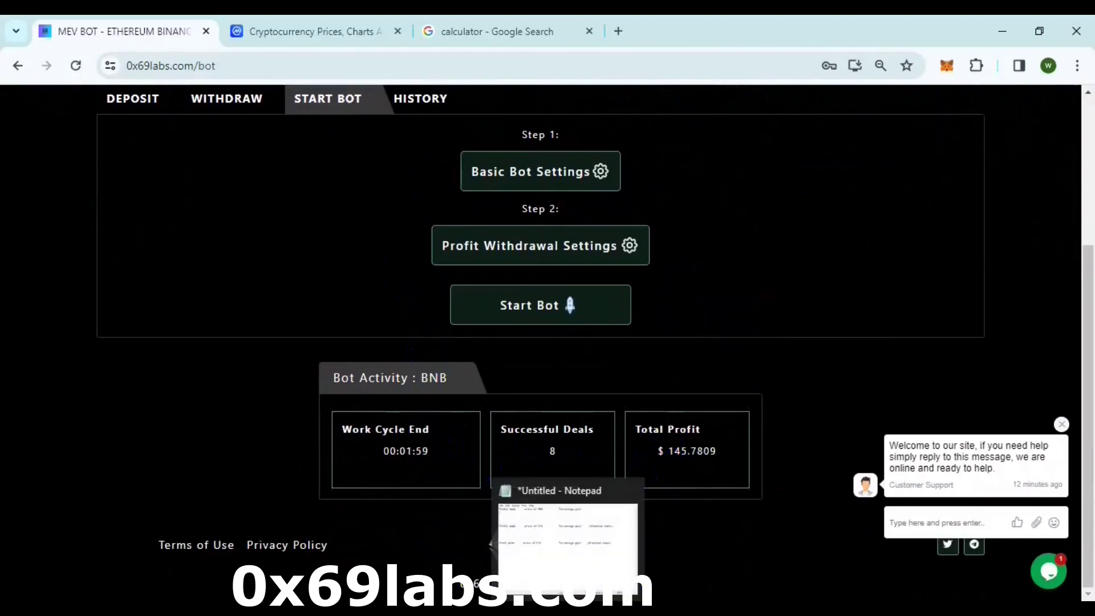
{"action": "left_click", "coordinate": [567, 548]}
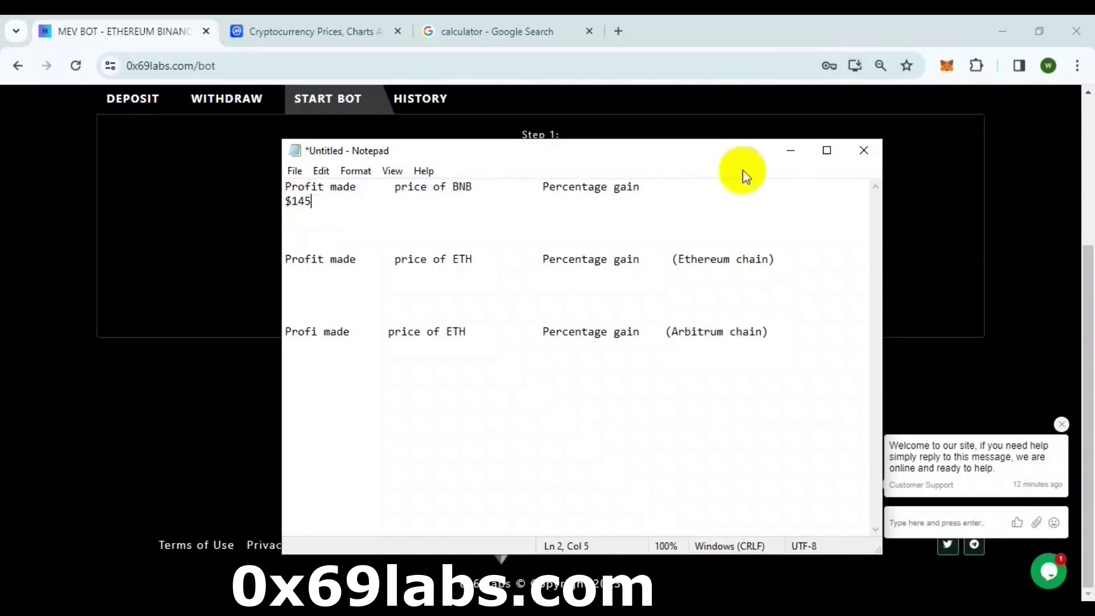
{"action": "left_click", "coordinate": [791, 151]}
{"action": "scroll", "coordinate": [362, 280], "scroll_direction": "up", "scroll_amount": 4}
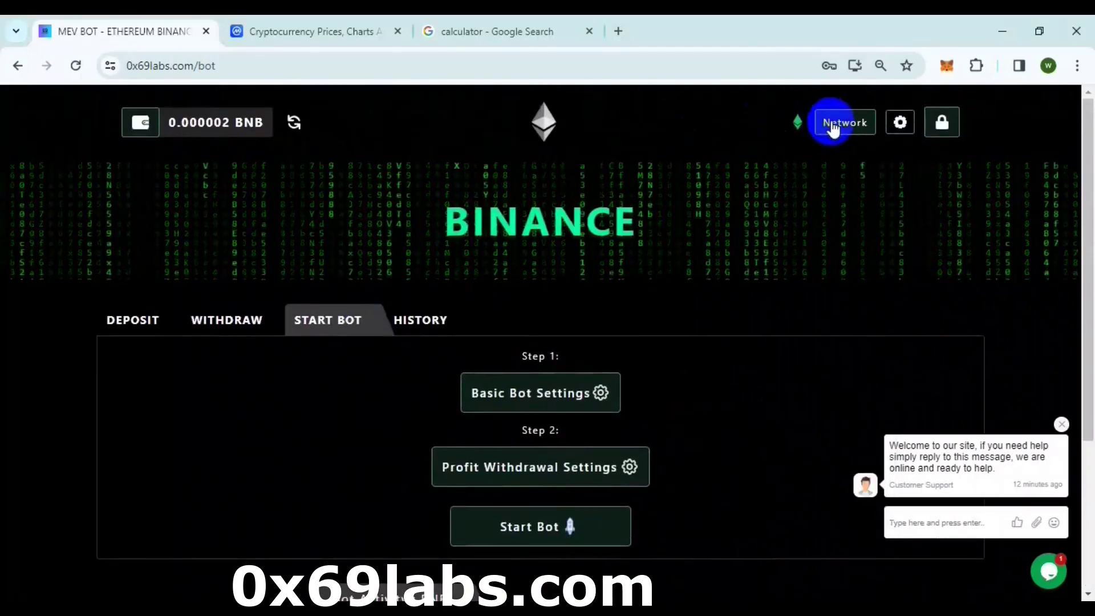
{"action": "left_click", "coordinate": [832, 126]}
{"action": "left_click", "coordinate": [631, 340]}
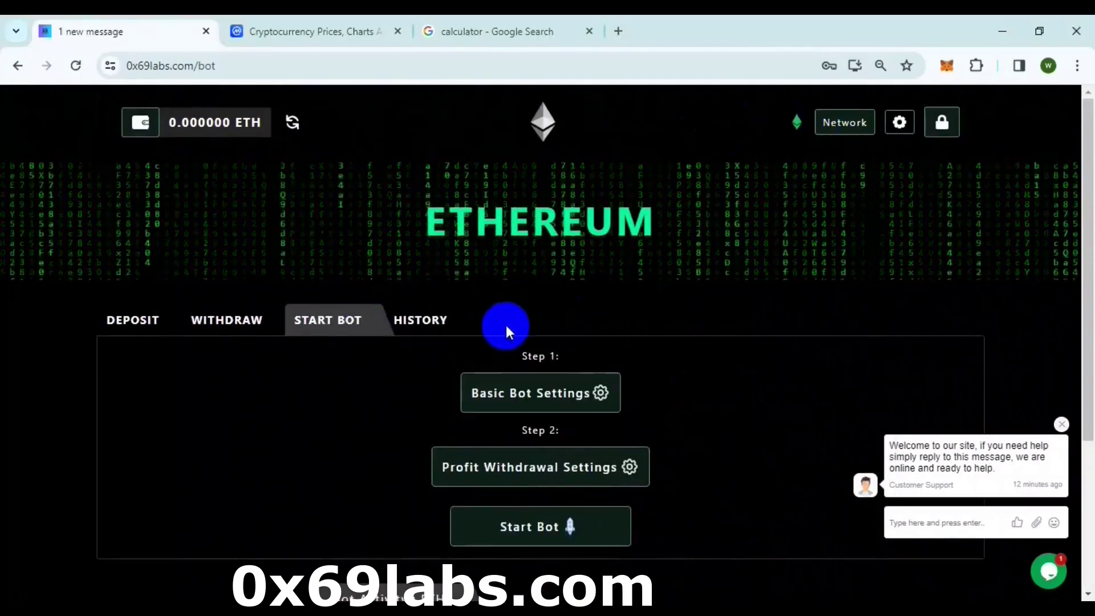
{"action": "scroll", "coordinate": [505, 325], "scroll_direction": "down", "scroll_amount": 3}
{"action": "key", "text": "alt+Tab"}
- Note the $809 Ethereum profit, then switch to Arbitrum One for its $1119 profit
{"action": "left_click", "coordinate": [293, 290]}
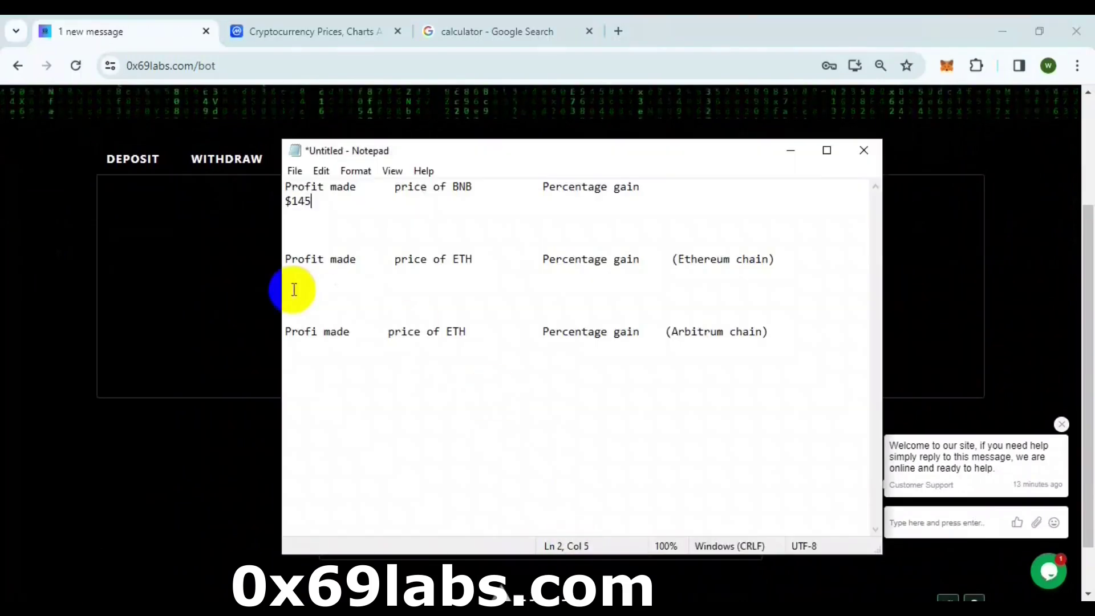
{"action": "left_click", "coordinate": [790, 153]}
{"action": "scroll", "coordinate": [628, 337], "scroll_direction": "up", "scroll_amount": 3}
{"action": "left_click", "coordinate": [838, 124]}
{"action": "left_click", "coordinate": [631, 362]}
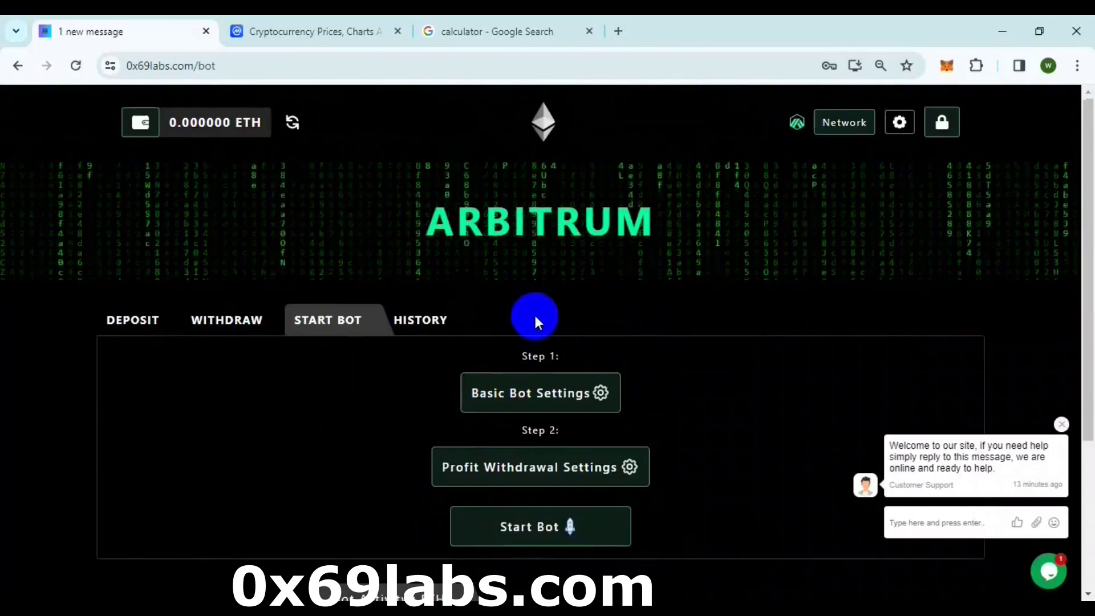
{"action": "scroll", "coordinate": [535, 316], "scroll_direction": "down", "scroll_amount": 3}
{"action": "key", "text": "alt+Tab"}
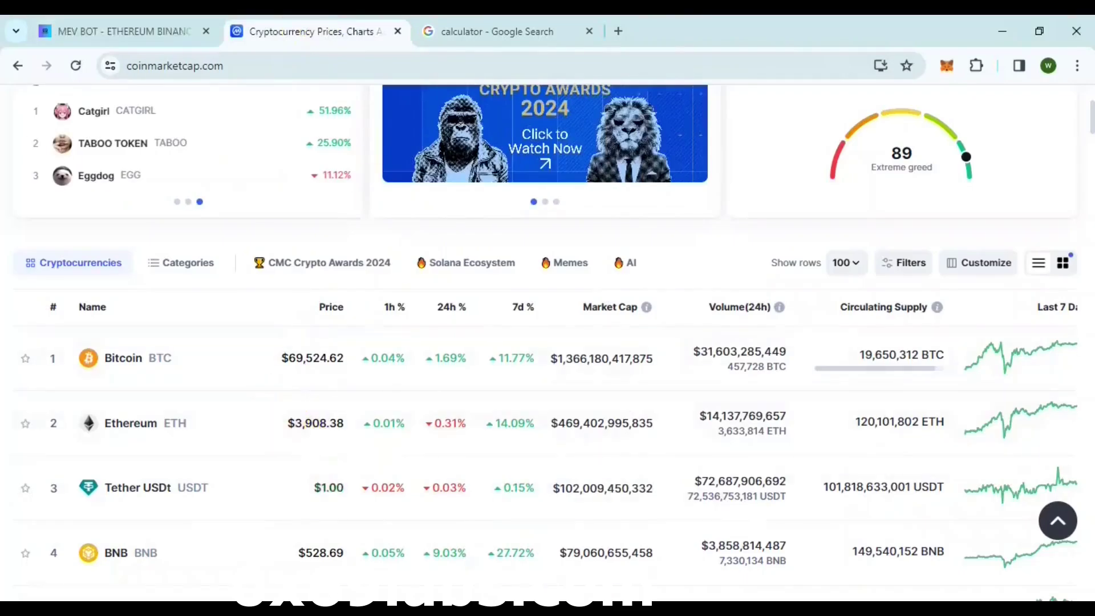
- Add coin prices to the notes: $3908 beside the Ethereum and Arbitrum profits, $528 beside BNB's $145
{"action": "key", "text": "alt+Tab"}
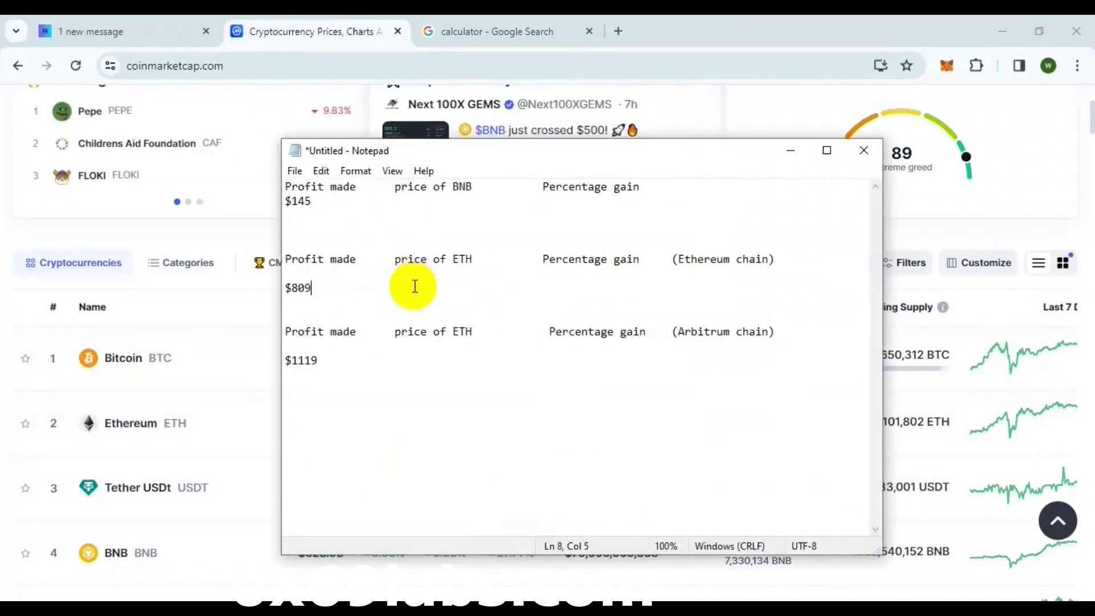
{"action": "key", "text": "Tab"}
{"action": "key", "text": "Tab"}
{"action": "type", "text": "$3908"}
{"action": "left_click", "coordinate": [390, 357]}
{"action": "key", "text": "Tab"}
{"action": "key", "text": "Tab"}
{"action": "key", "text": "Tab"}
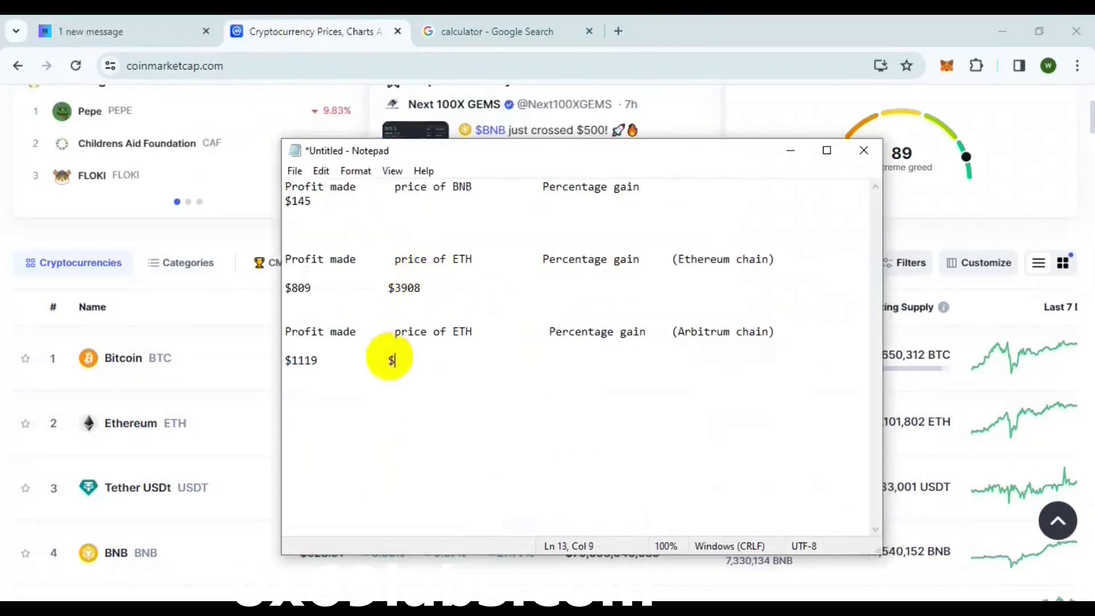
{"action": "type", "text": "$3908"}
{"action": "left_click_drag", "start_coordinate": [457, 150], "coordinate": [604, 113]}
{"action": "left_click", "coordinate": [550, 168]}
{"action": "type", "text": "$528"}
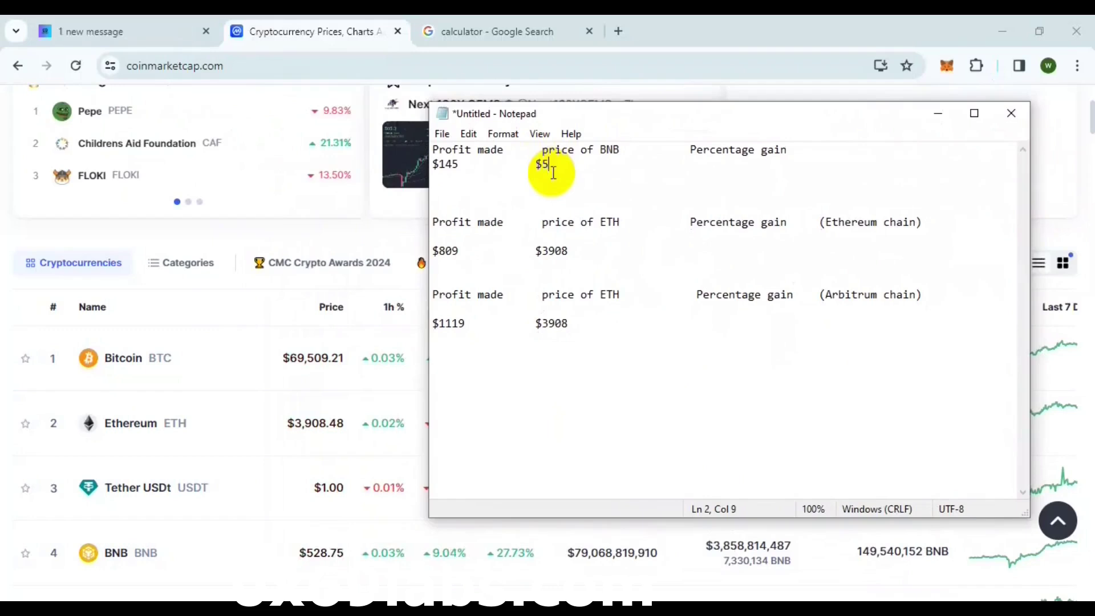
- Compute the BNB gain as 145 divided by 528×2, times 100, in Google's calculator
{"action": "left_click", "coordinate": [521, 29]}
{"action": "type", "text": "145/(528*2"}
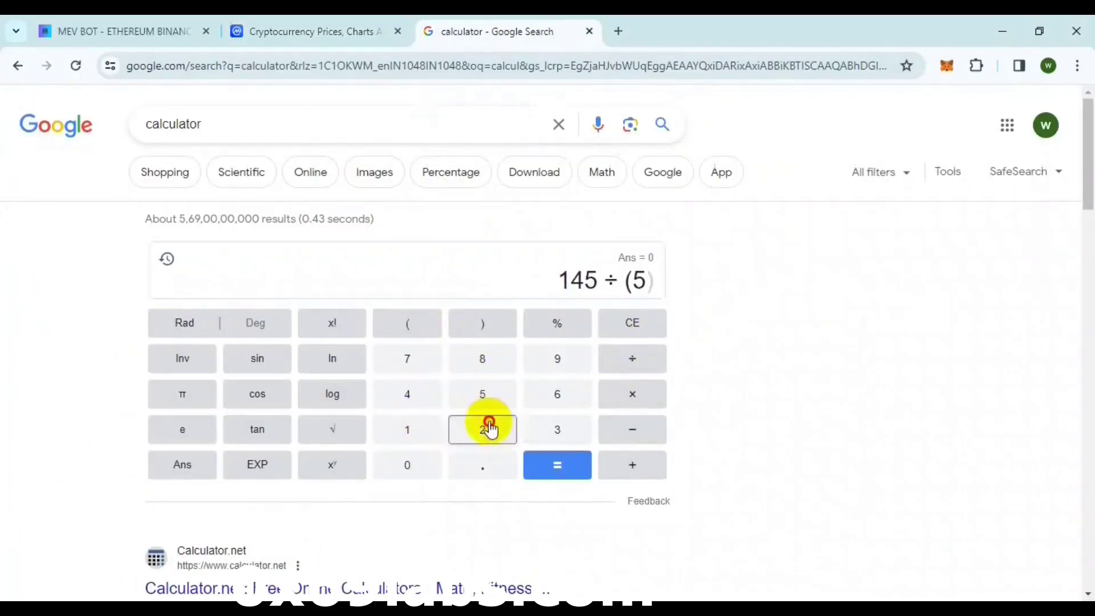
{"action": "type", "text": "*100"}
{"action": "left_click", "coordinate": [549, 464]}
{"action": "key", "text": "alt+Tab"}
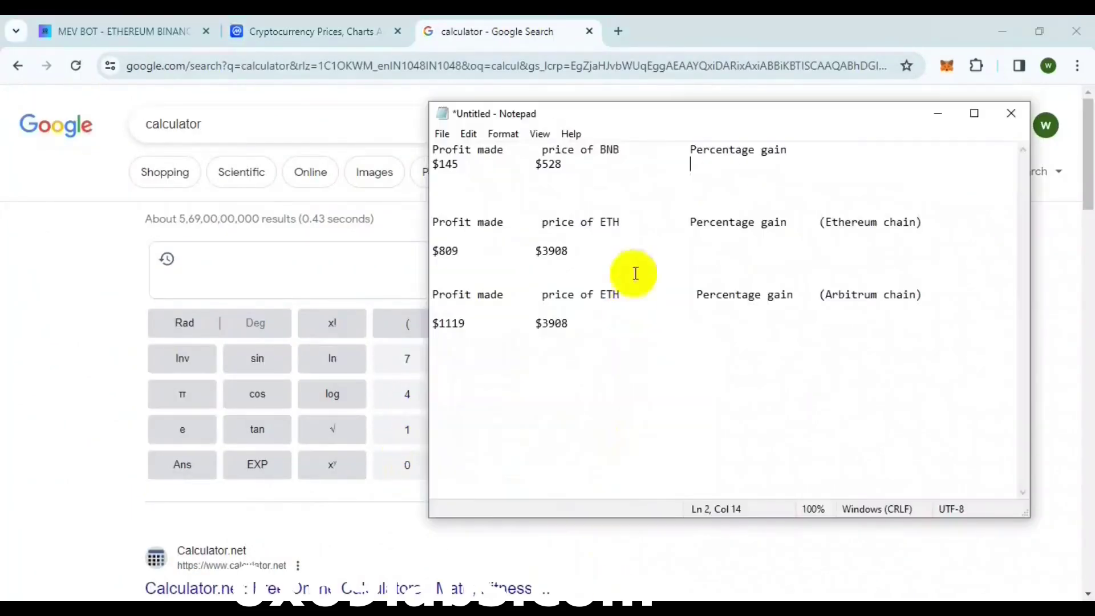
- Compute the Ethereum percentage gain against the $3908 price in the calculator
{"action": "key", "text": "alt+Tab"}
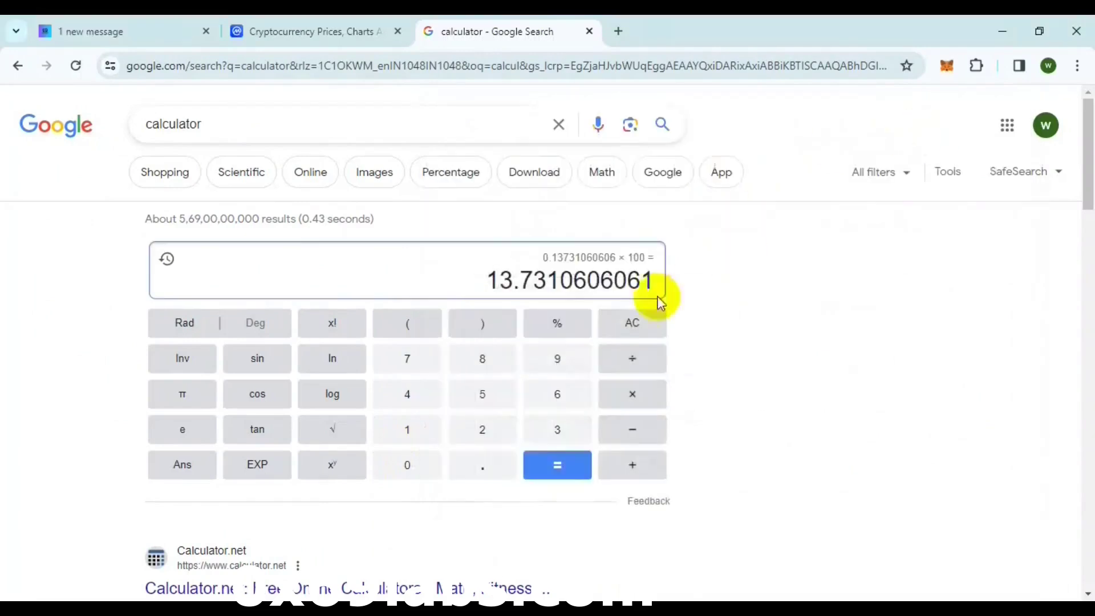
{"action": "left_click", "coordinate": [630, 358]}
{"action": "type", "text": "(39"}
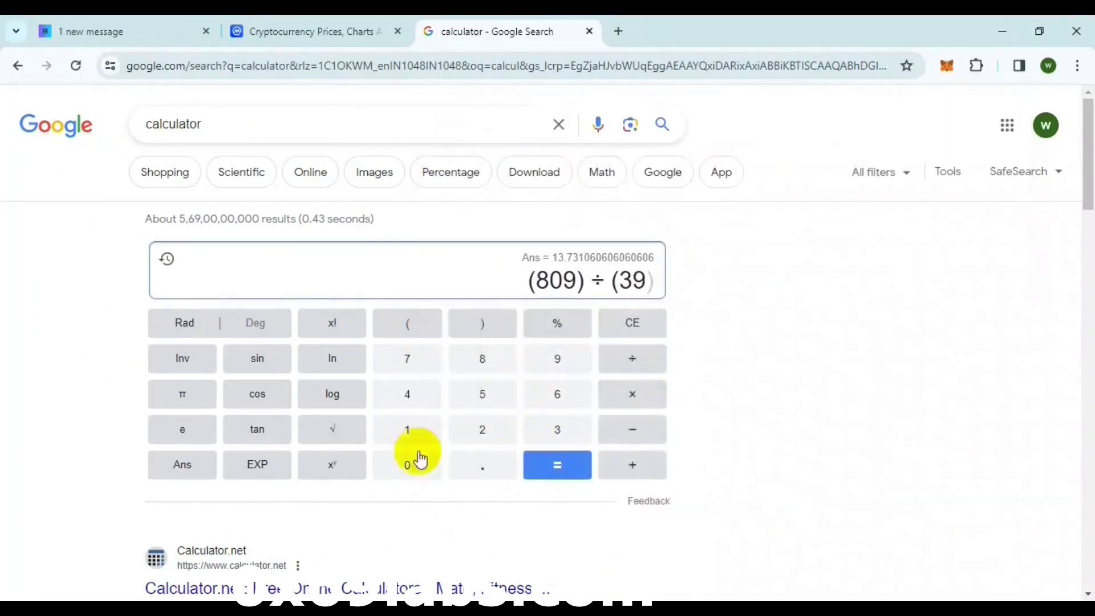
{"action": "type", "text": "2"}
{"action": "key", "text": "Return"}
{"action": "type", "text": "*100"}
{"action": "left_click", "coordinate": [550, 464]}
{"action": "key", "text": "alt+Tab"}
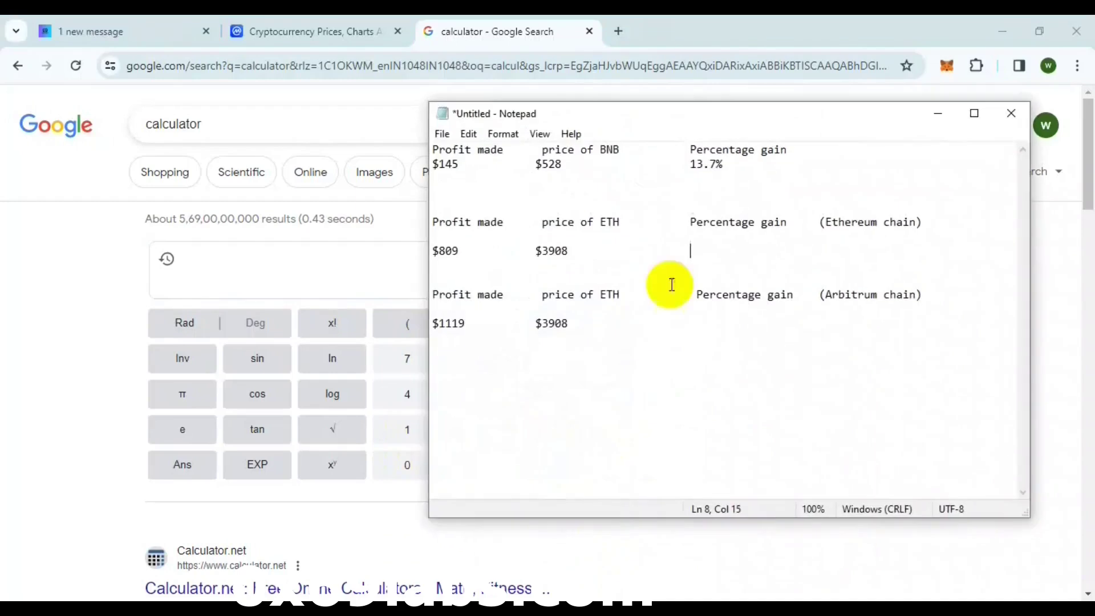
- Compute the Arbitrum percentage gain, giving 13.7%, 10.4% and 14.3% across the chains
{"action": "left_click", "coordinate": [937, 121]}
{"action": "type", "text": "(1119) ÷ (3908 × 2"}
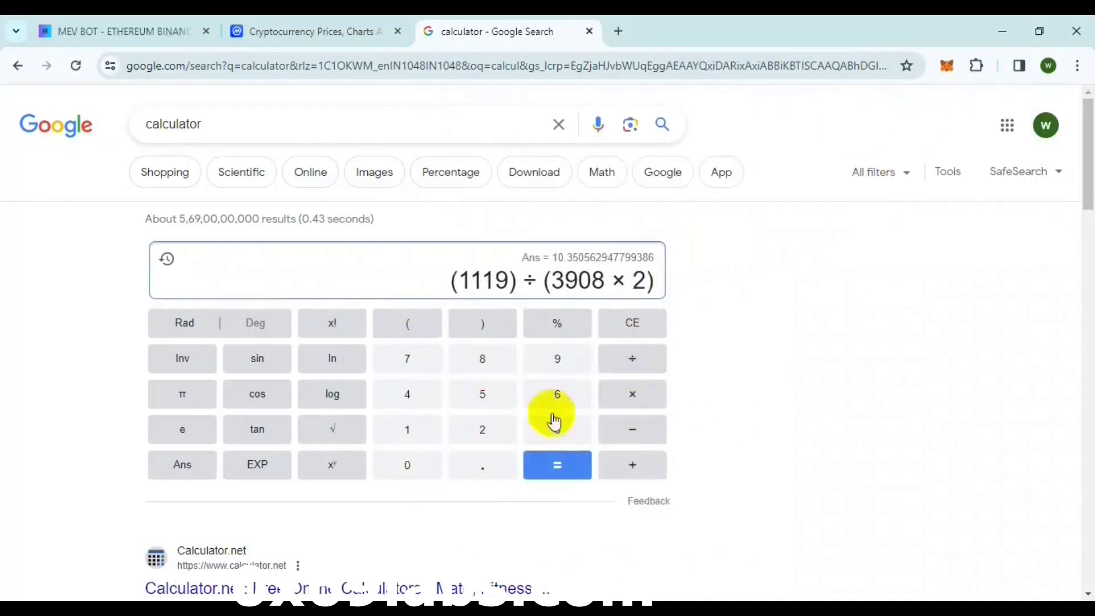
{"action": "key", "text": "Return"}
{"action": "type", "text": "*100"}
{"action": "key", "text": "Return"}
{"action": "key", "text": "alt+Tab"}
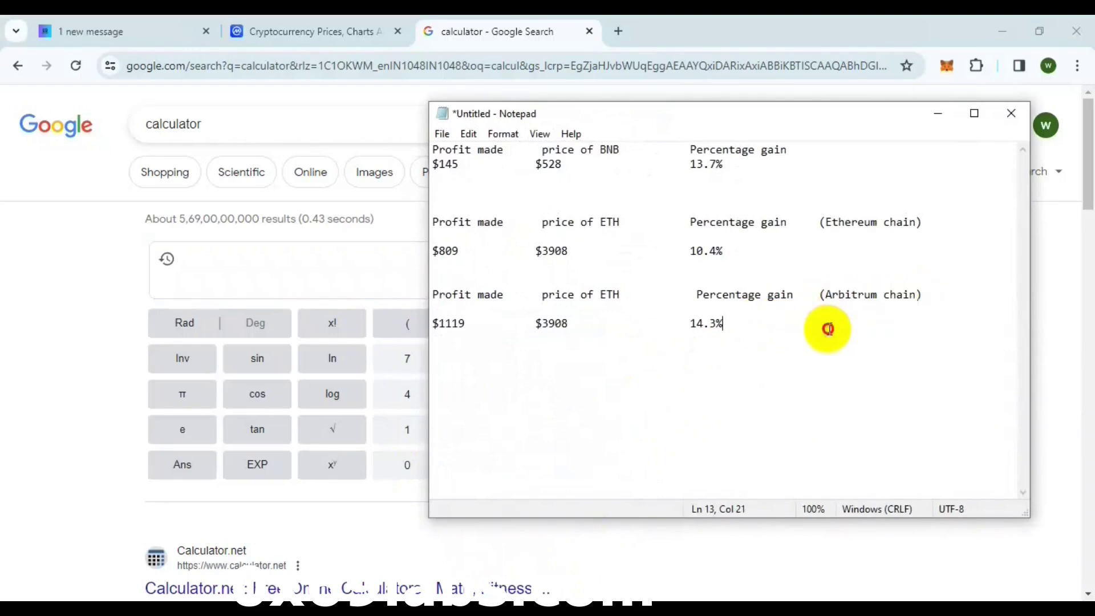
- Browse the license plans on the bot site and view the Start plan purchase details
{"action": "left_click", "coordinate": [136, 29]}
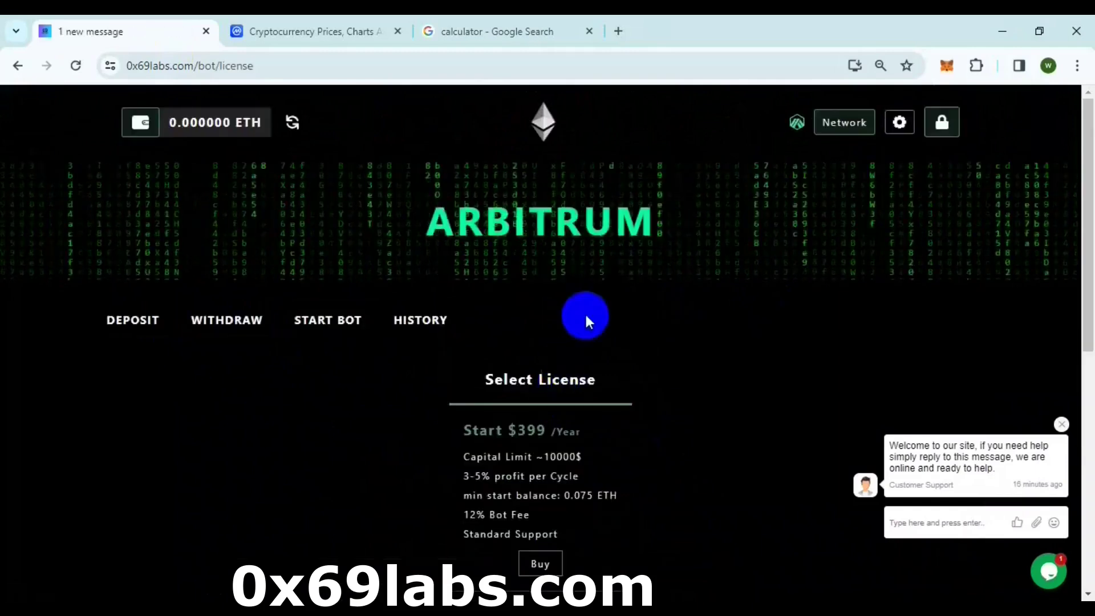
{"action": "scroll", "coordinate": [585, 314], "scroll_direction": "down", "scroll_amount": 4}
{"action": "scroll", "coordinate": [428, 339], "scroll_direction": "down", "scroll_amount": 3}
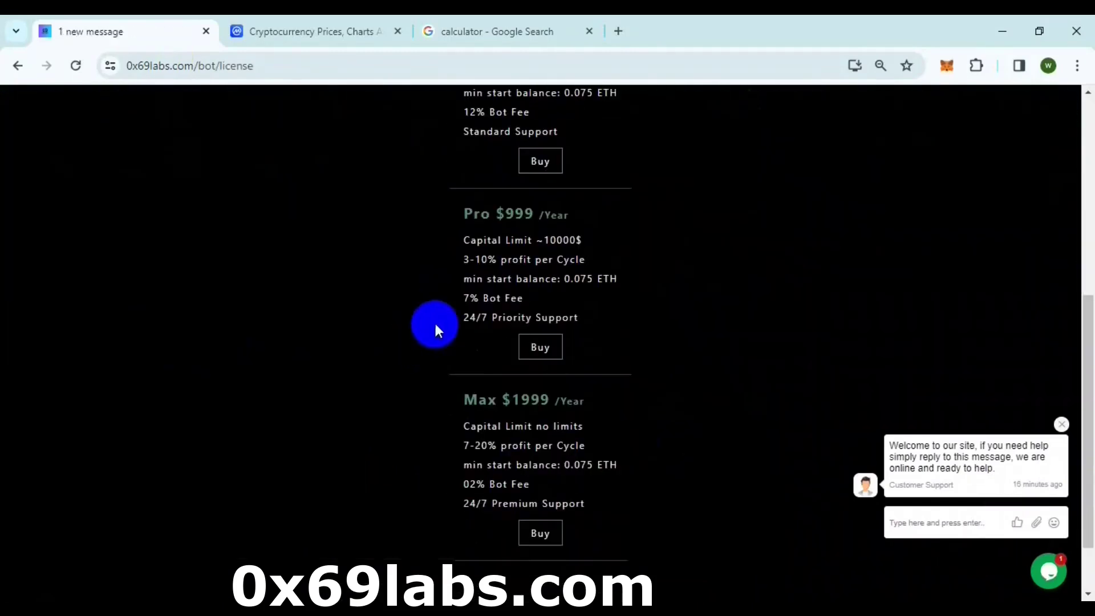
{"action": "scroll", "coordinate": [456, 387], "scroll_direction": "down", "scroll_amount": 2}
{"action": "scroll", "coordinate": [481, 403], "scroll_direction": "up", "scroll_amount": 6}
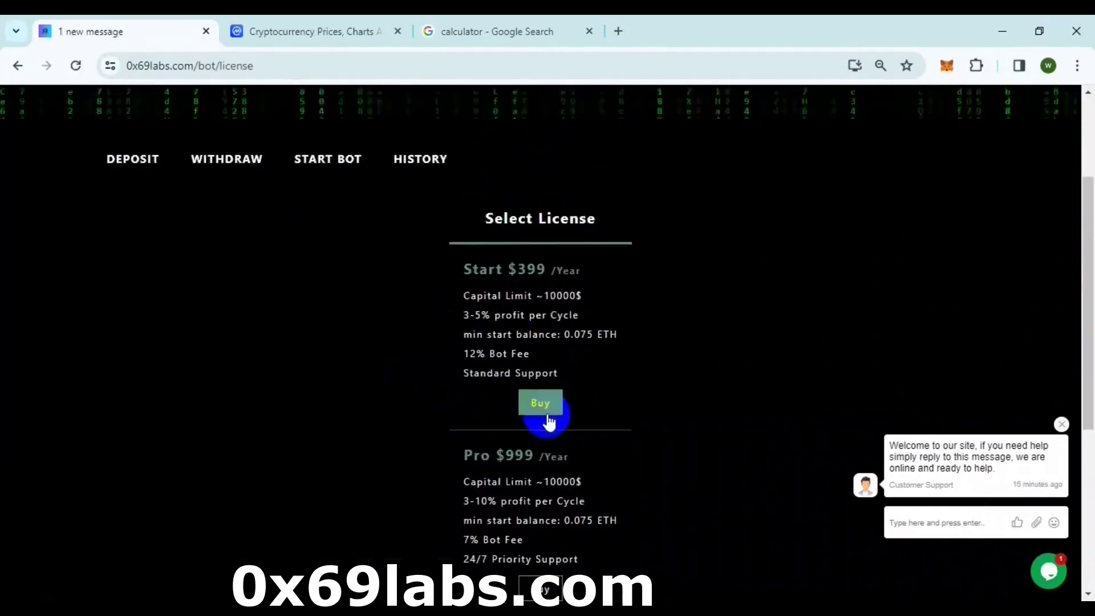
{"action": "left_click", "coordinate": [541, 404]}
{"action": "left_click", "coordinate": [540, 468]}
{"action": "scroll", "coordinate": [427, 464], "scroll_direction": "down", "scroll_amount": 4}
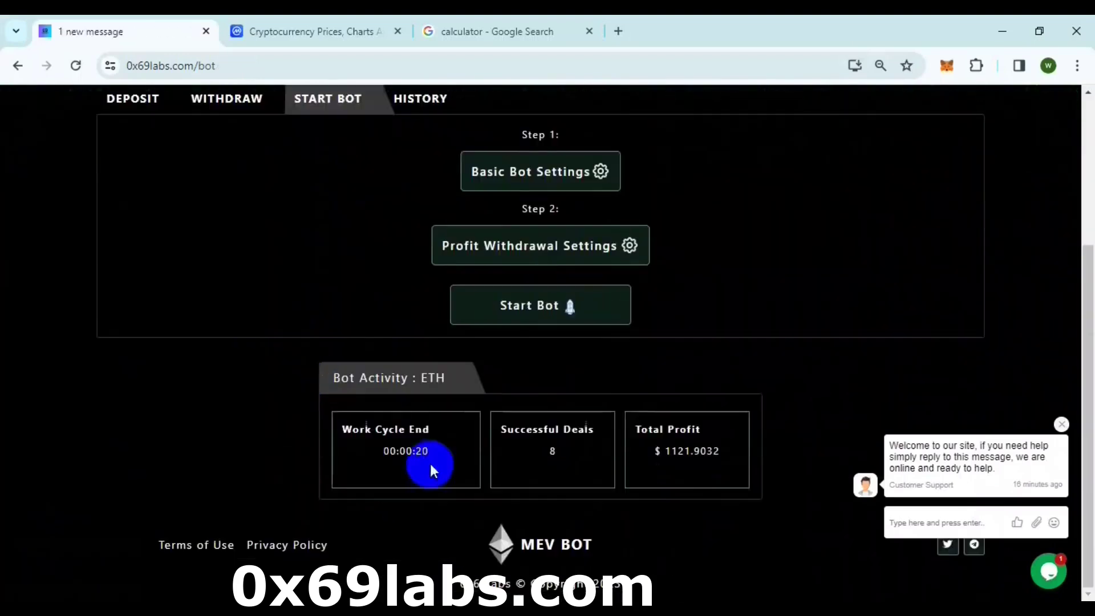
{"action": "scroll", "coordinate": [694, 176], "scroll_direction": "up", "scroll_amount": 4}
- Switch the bot's network to Binance Chain, showing the 0.000002 BNB balance
{"action": "left_click", "coordinate": [844, 122]}
{"action": "left_click", "coordinate": [633, 382]}
{"action": "scroll", "coordinate": [214, 419], "scroll_direction": "down", "scroll_amount": 4}
{"action": "scroll", "coordinate": [178, 235], "scroll_direction": "up", "scroll_amount": 4}
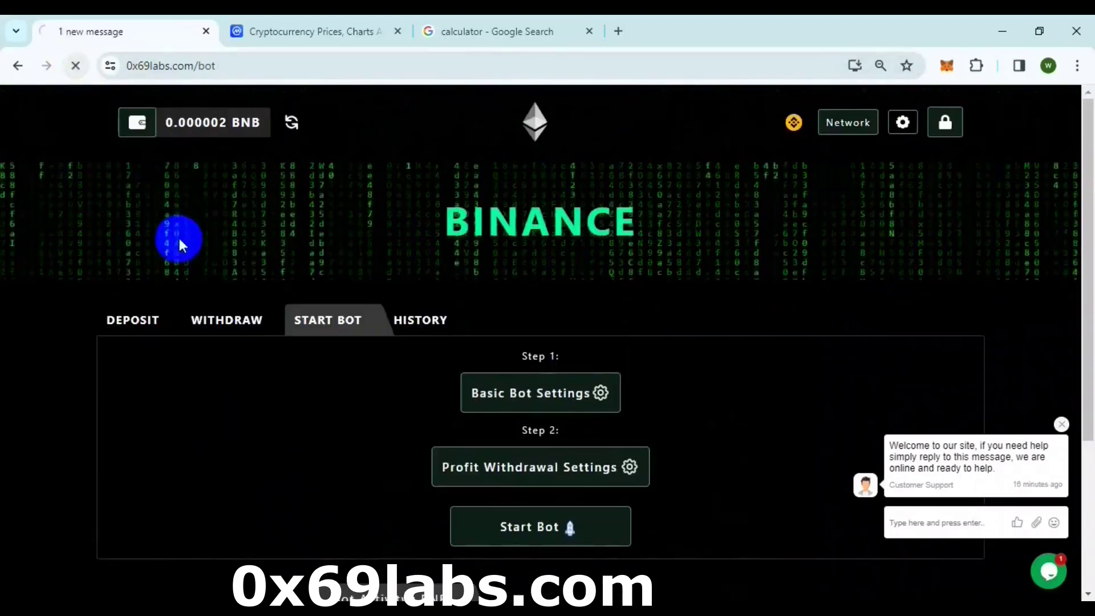